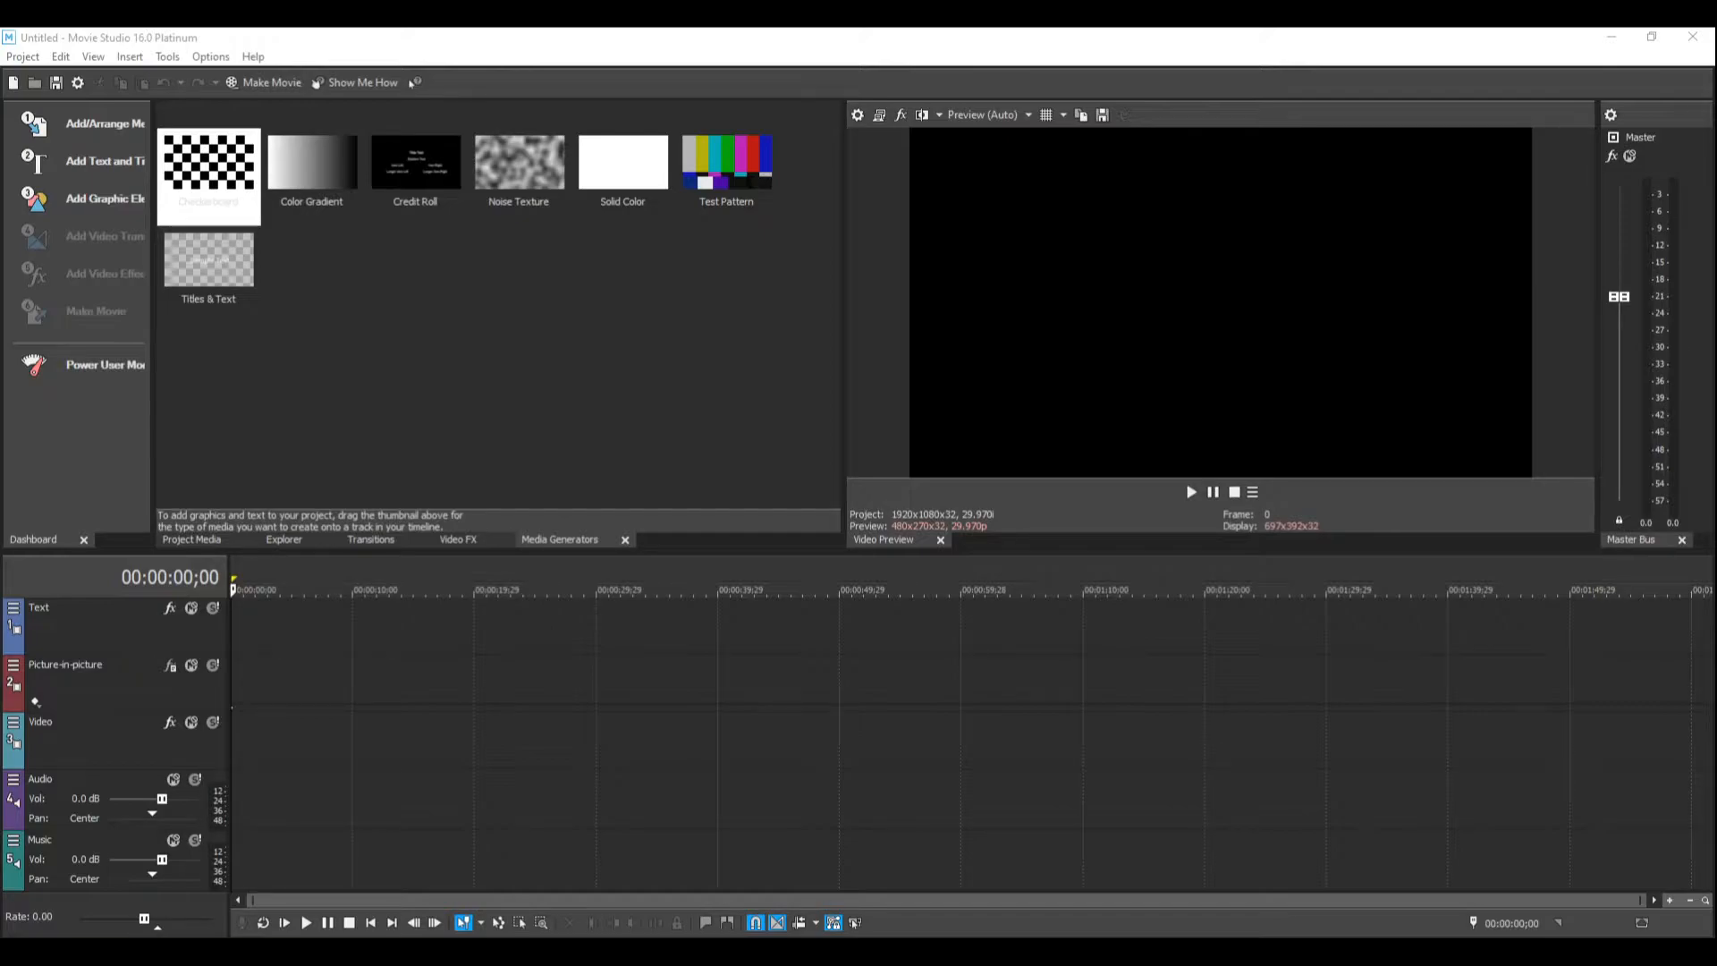
Step: In the video preferences, keep dynamic RAM preview at 2500 MB and GPU acceleration on the NVIDIA GeForce GTX 1050 Ti, and apply
left_click(211, 56)
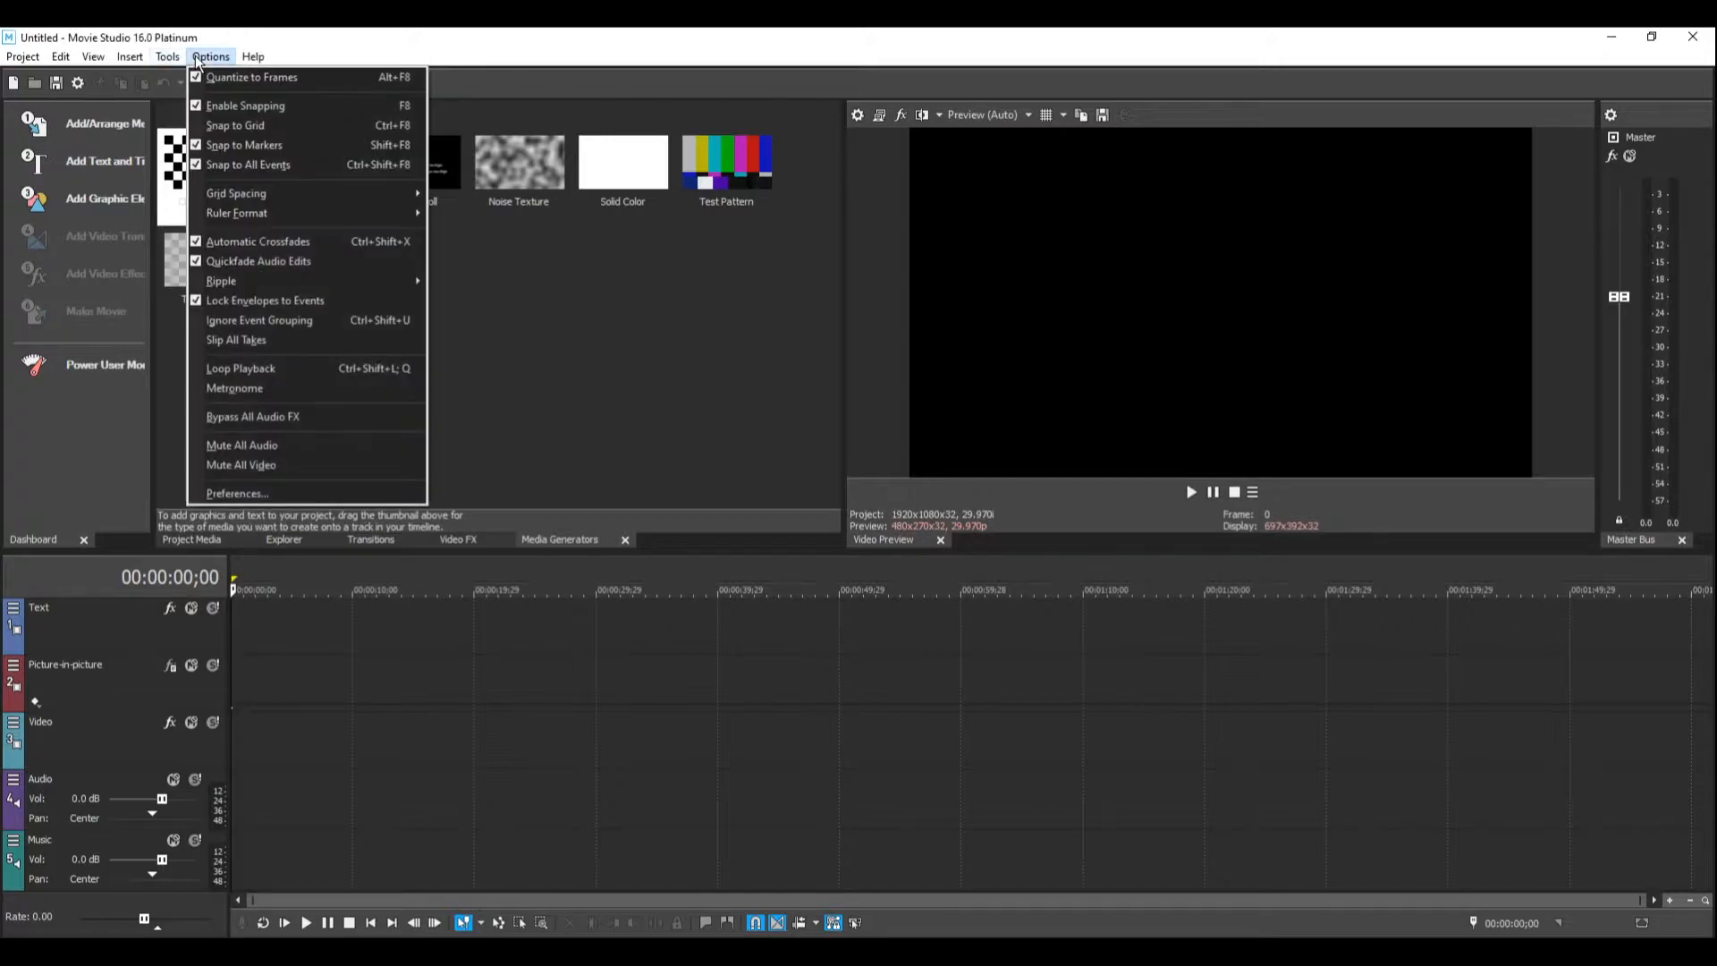
left_click(268, 494)
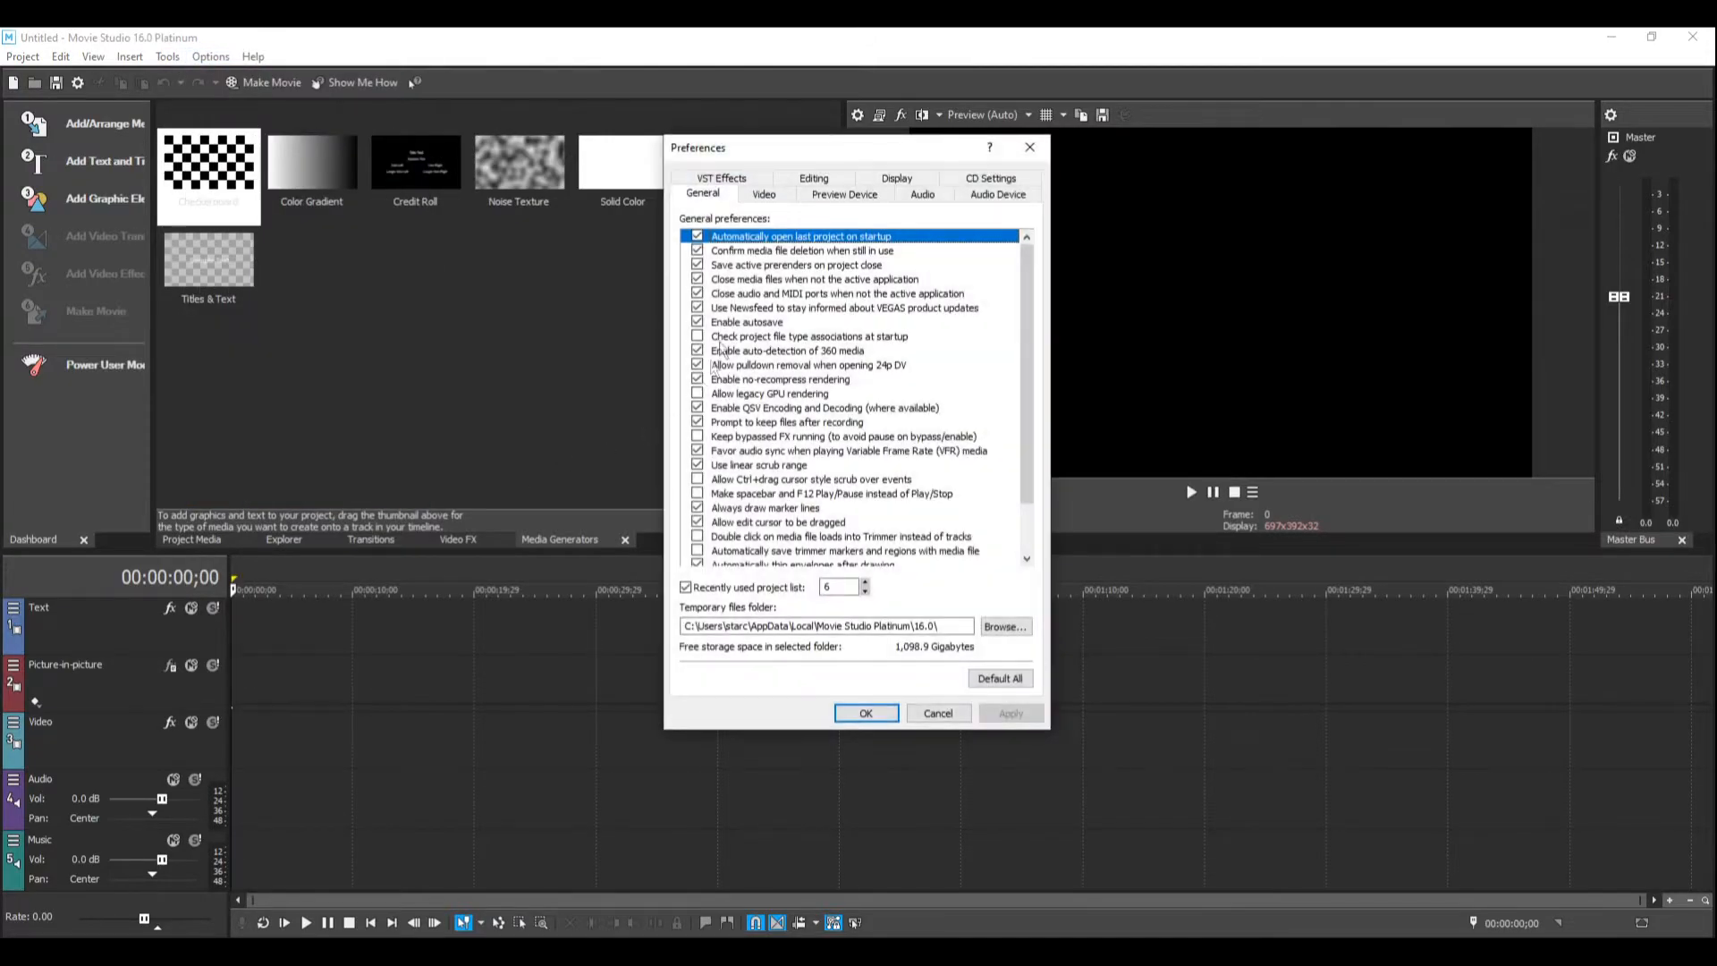
left_click(759, 193)
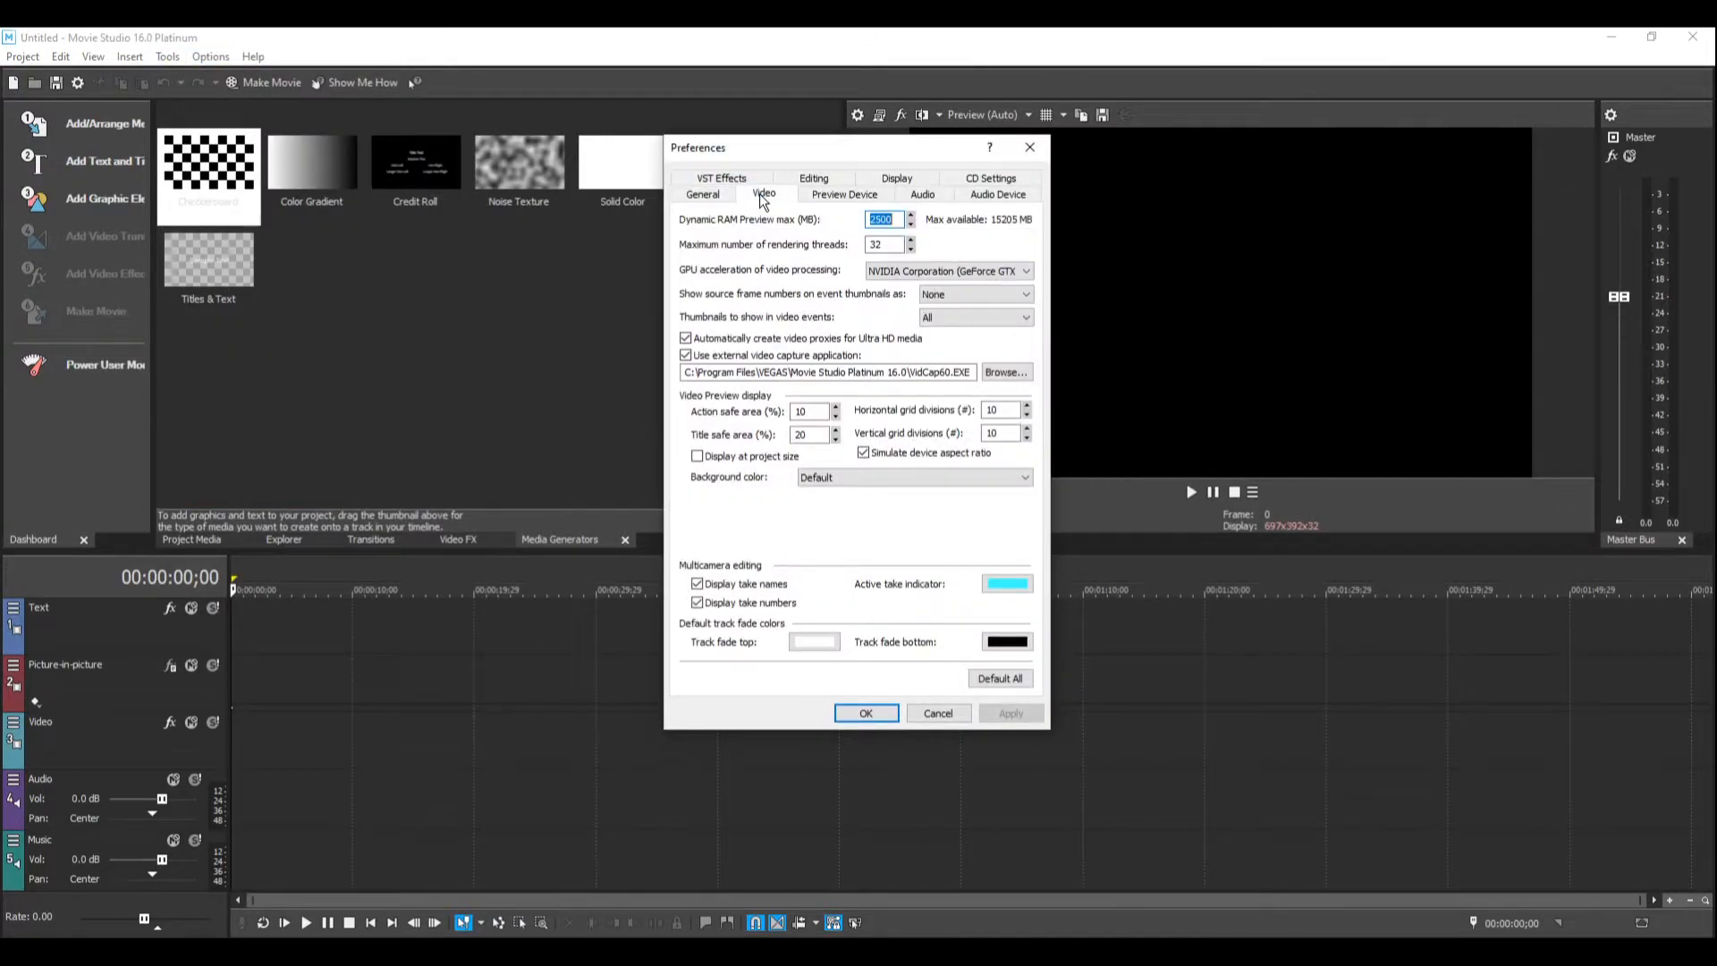
left_click(898, 220)
left_click(879, 273)
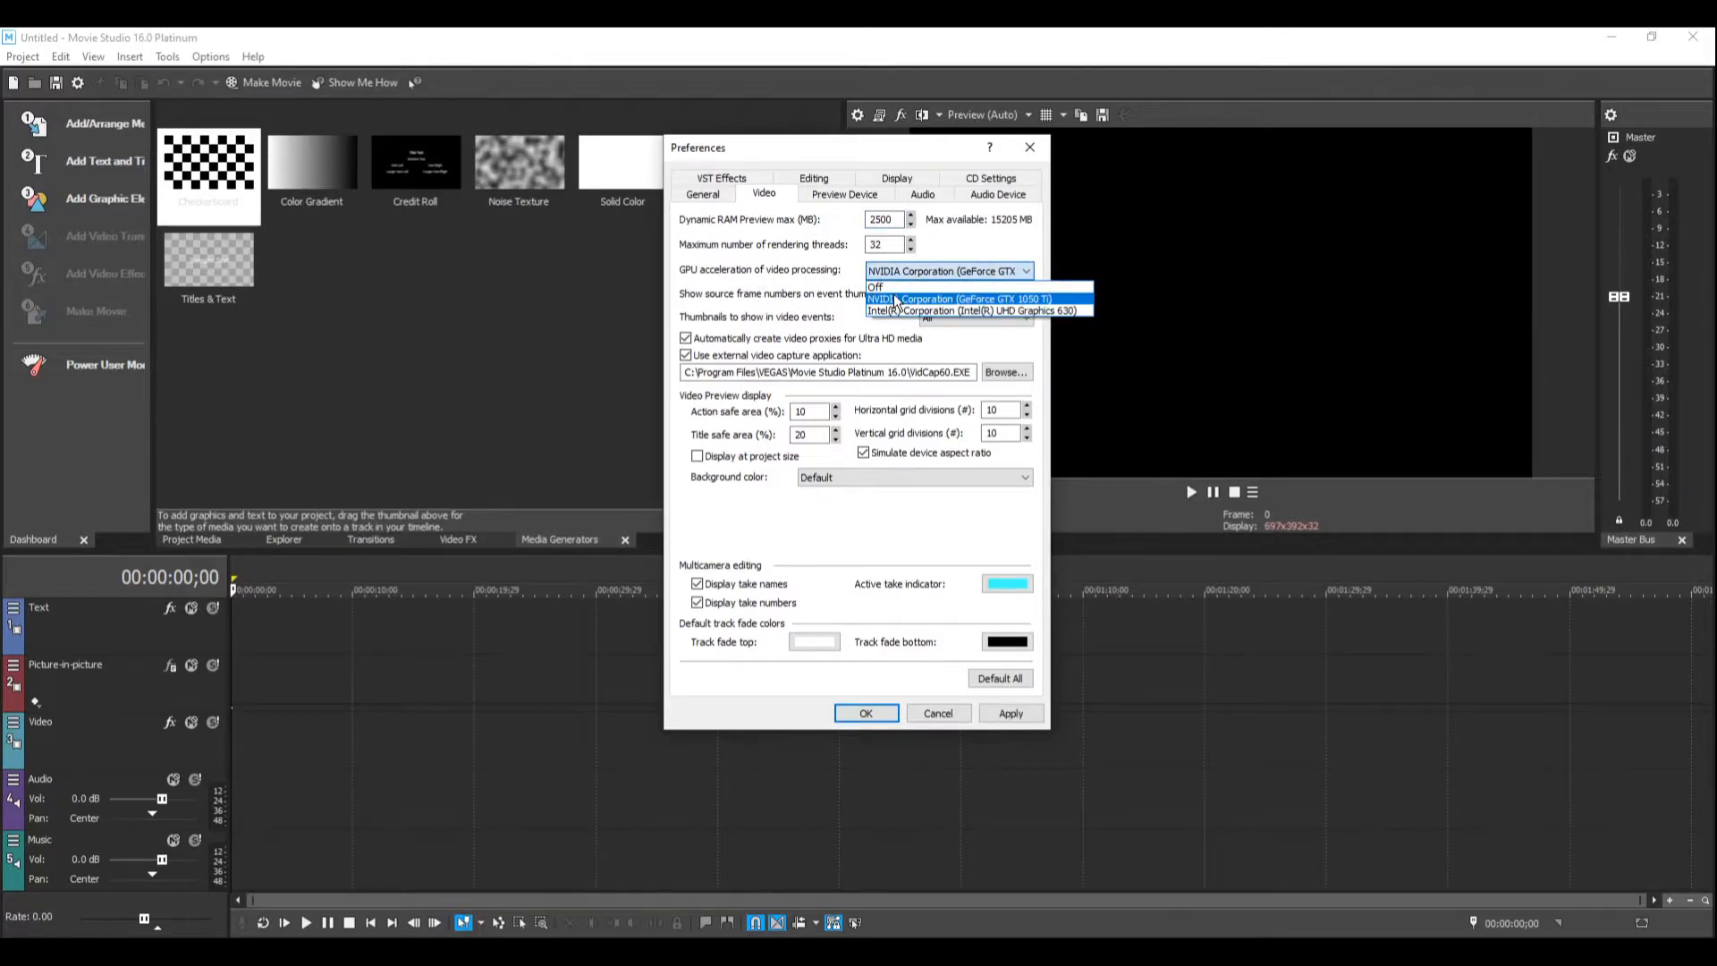
left_click(800, 277)
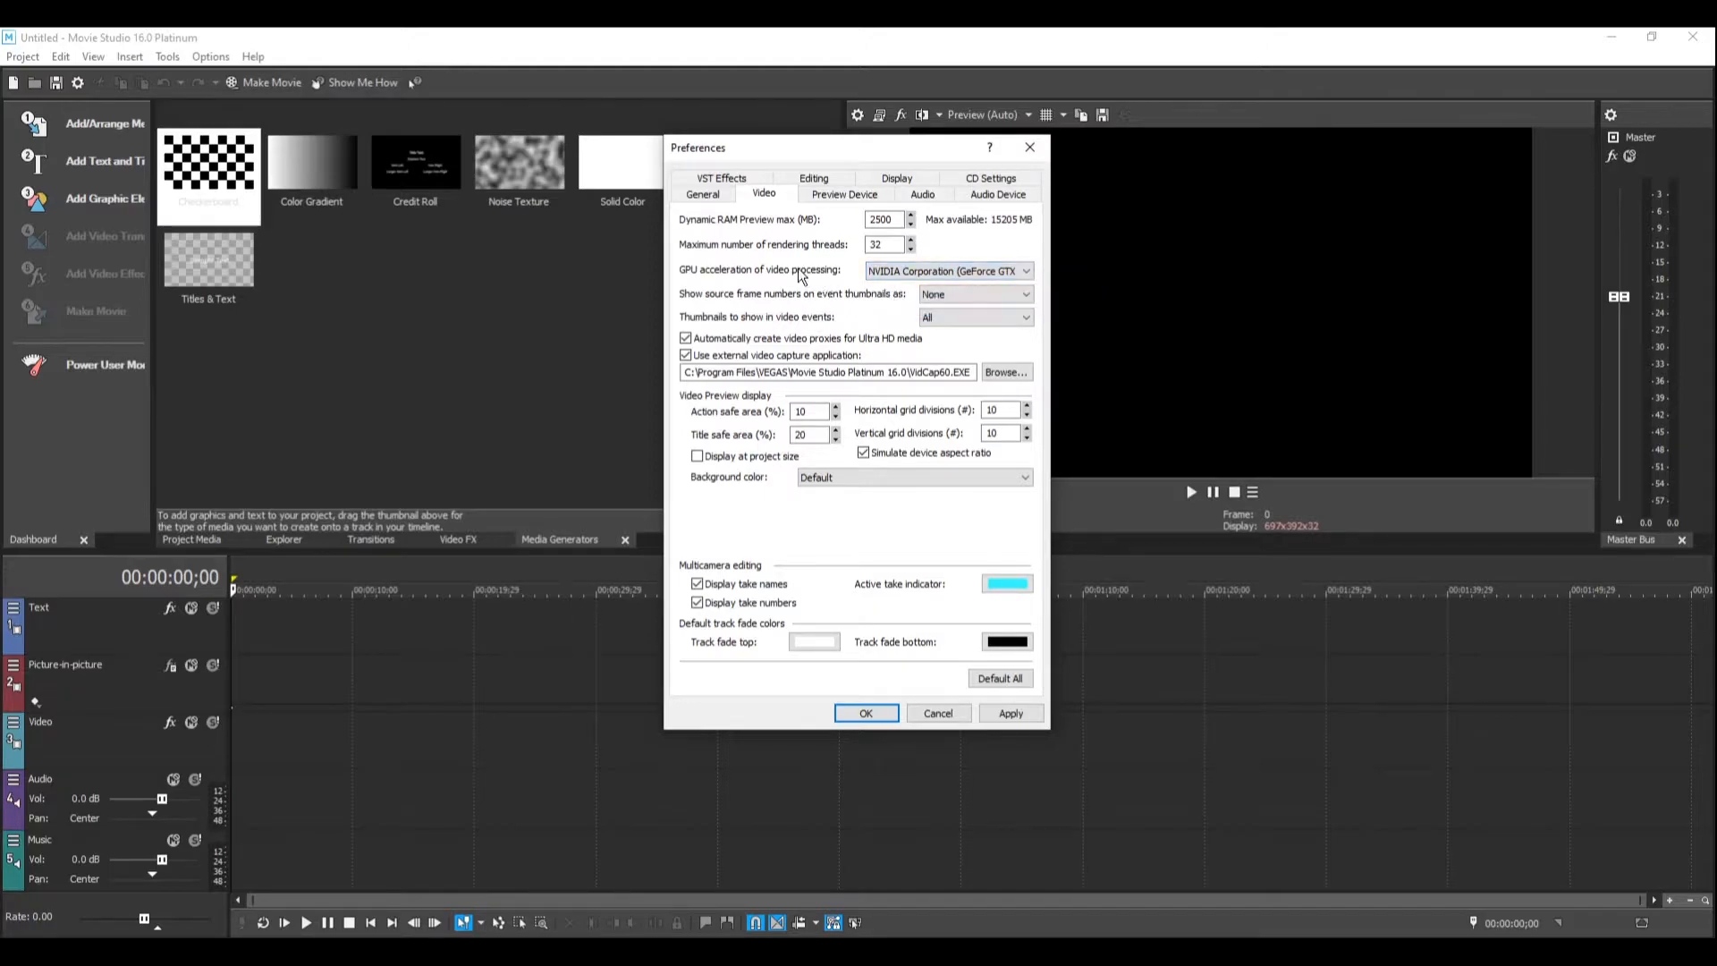
left_click(1002, 713)
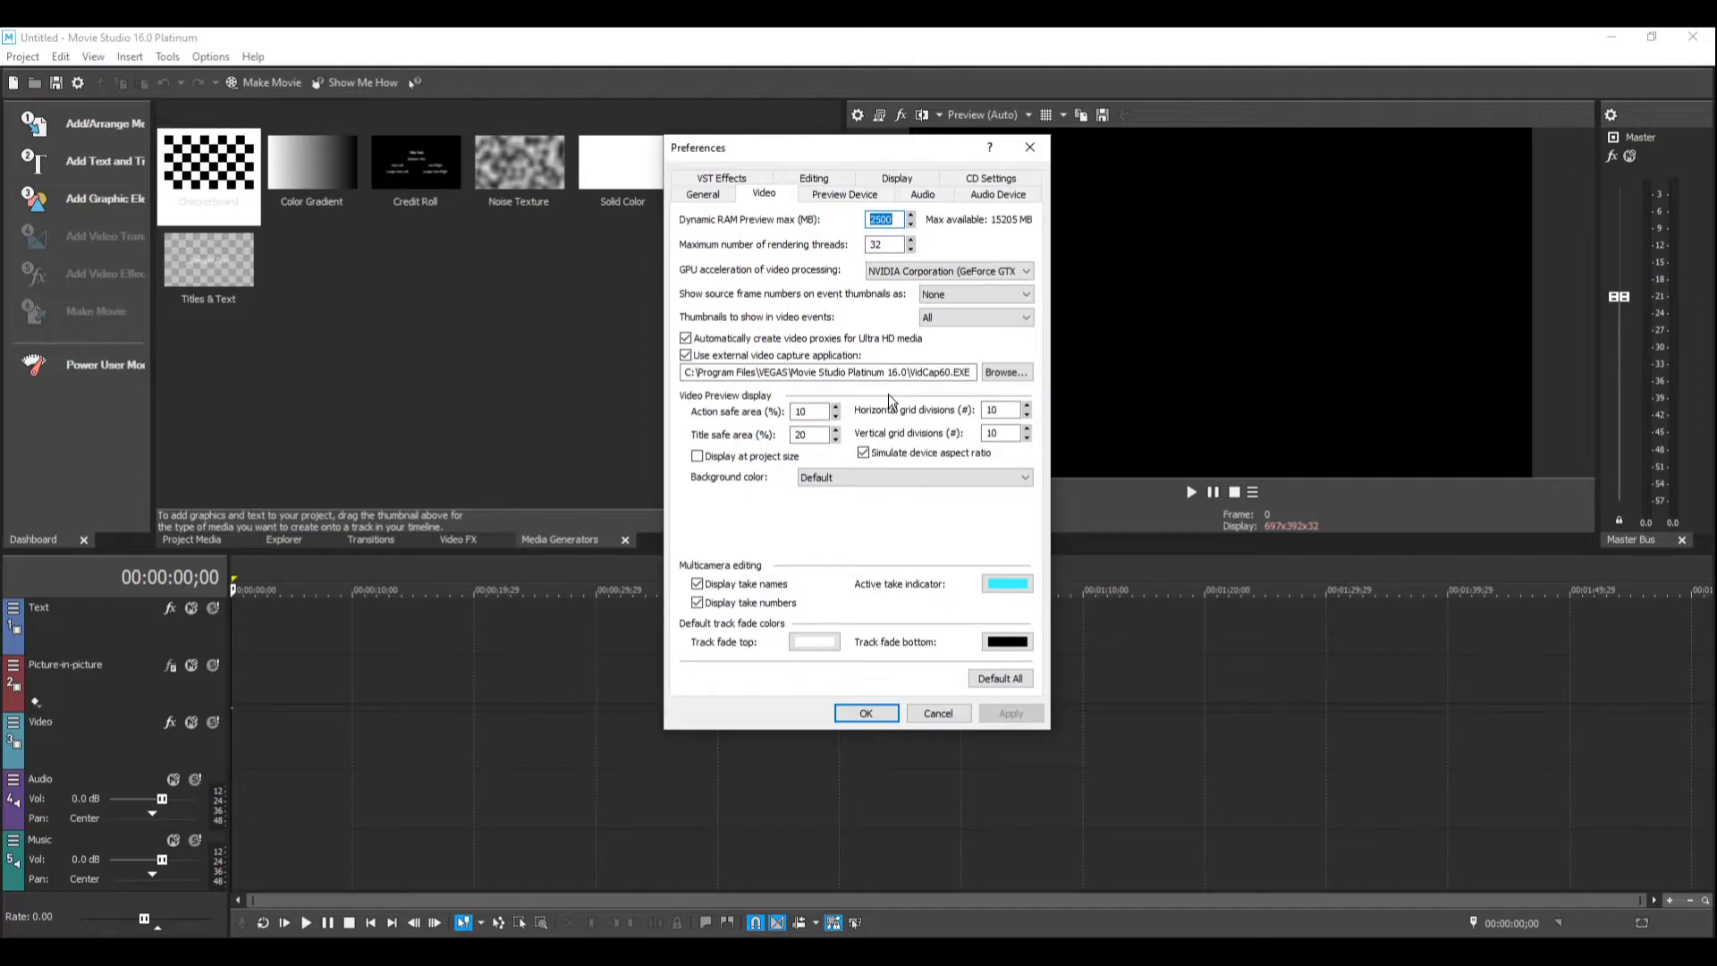
left_click(866, 713)
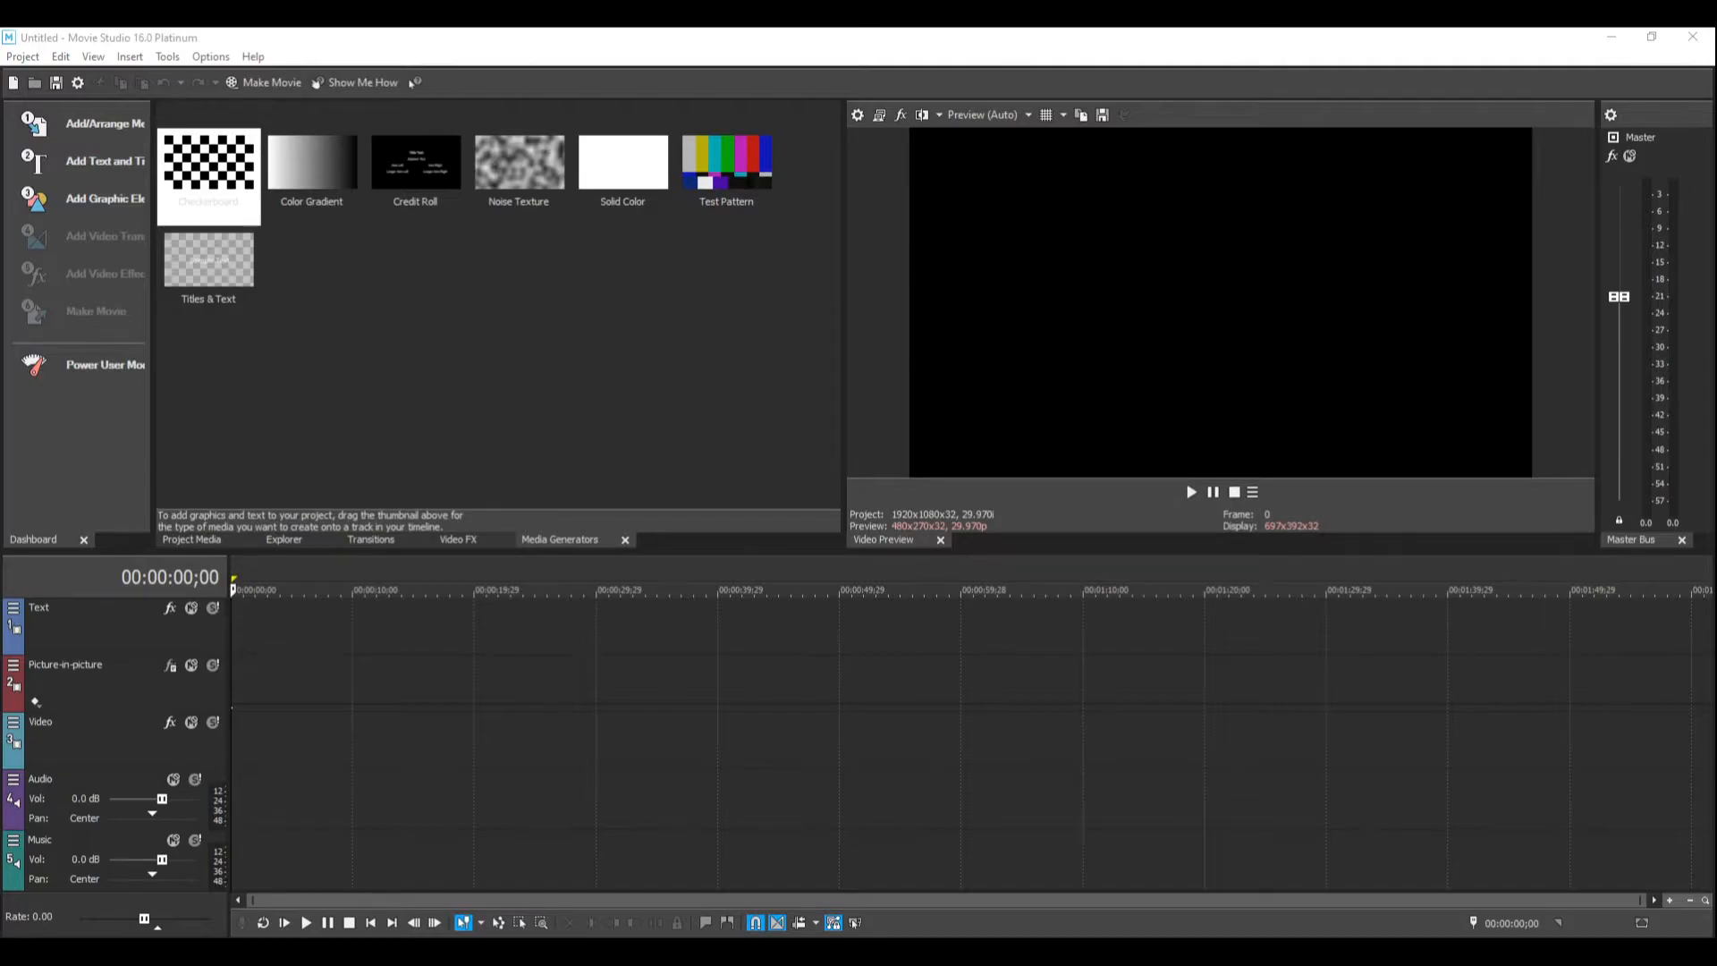
left_click_drag(317, 510, 245, 757)
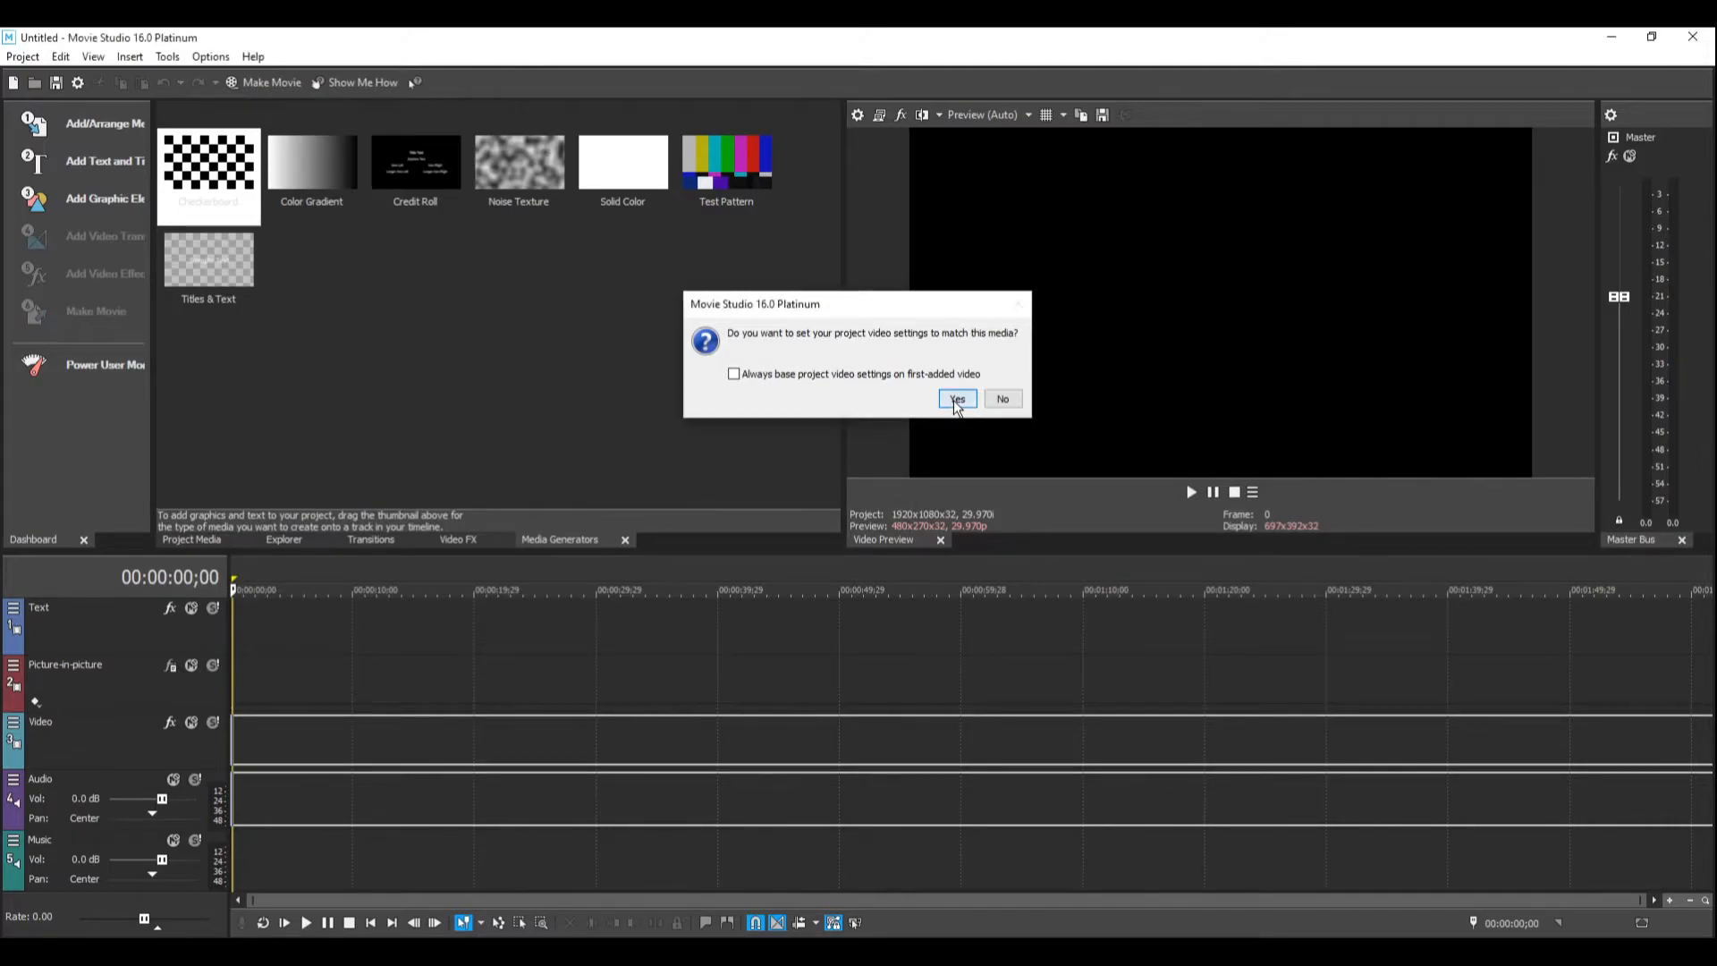
left_click(957, 399)
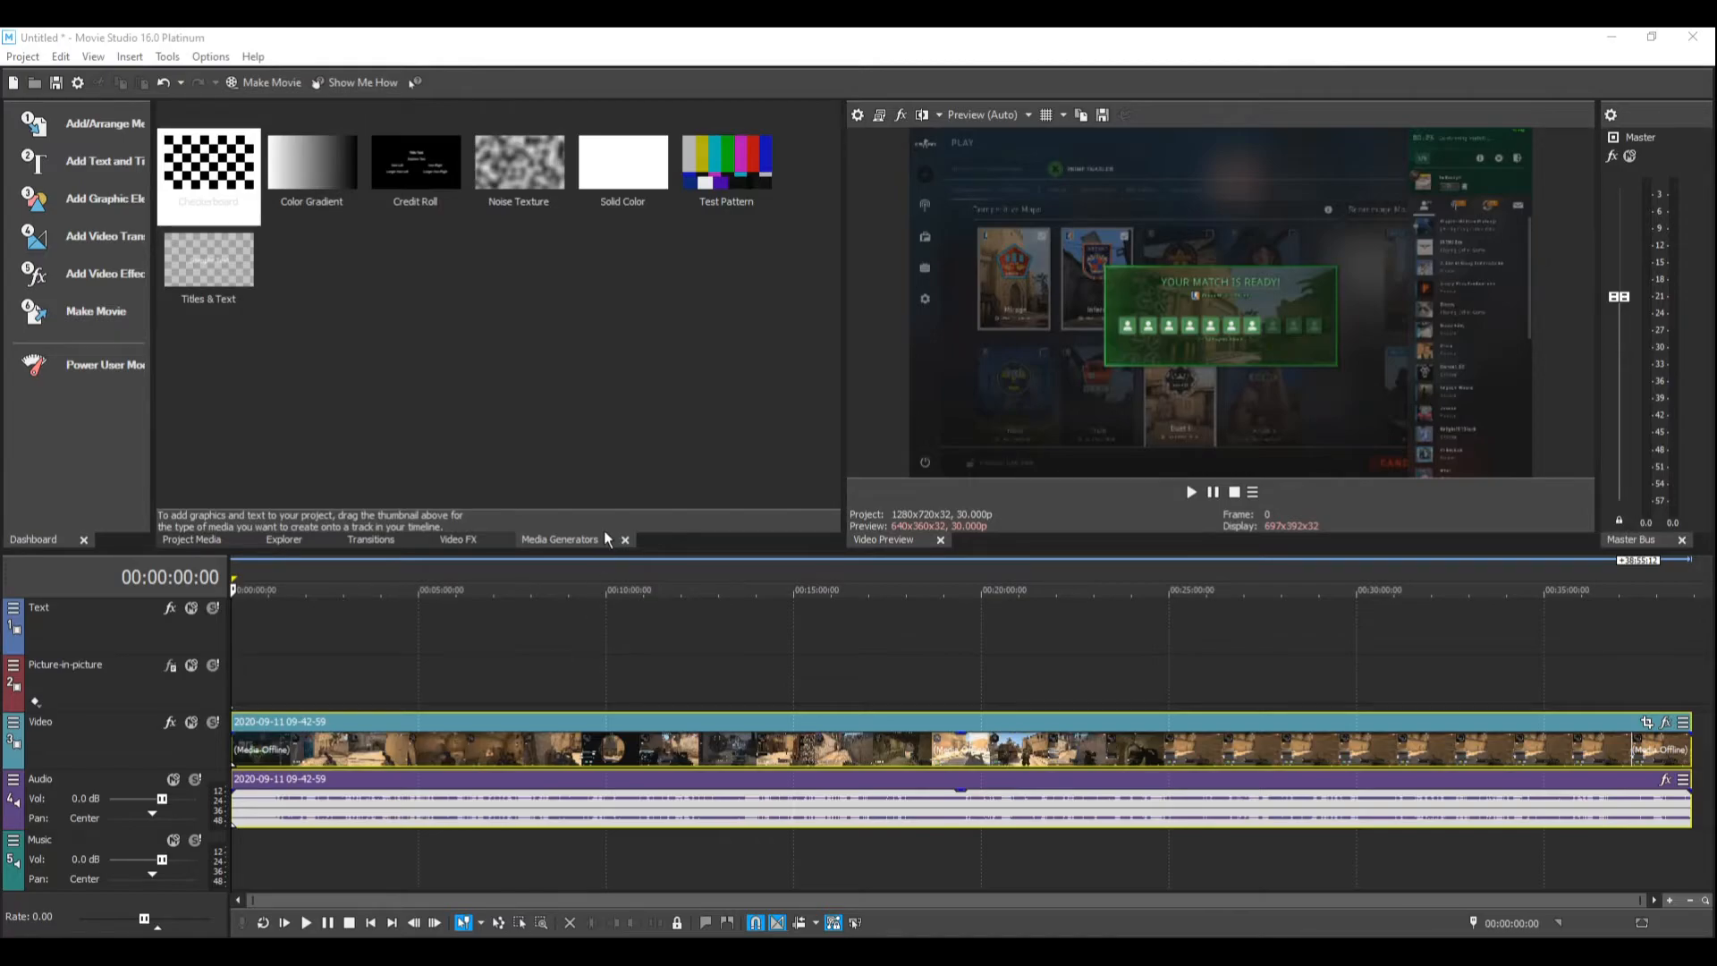
Step: Find the start of the wanted highlight by previewing the footage and split the clip at 00:06:46:01
left_click(313, 843)
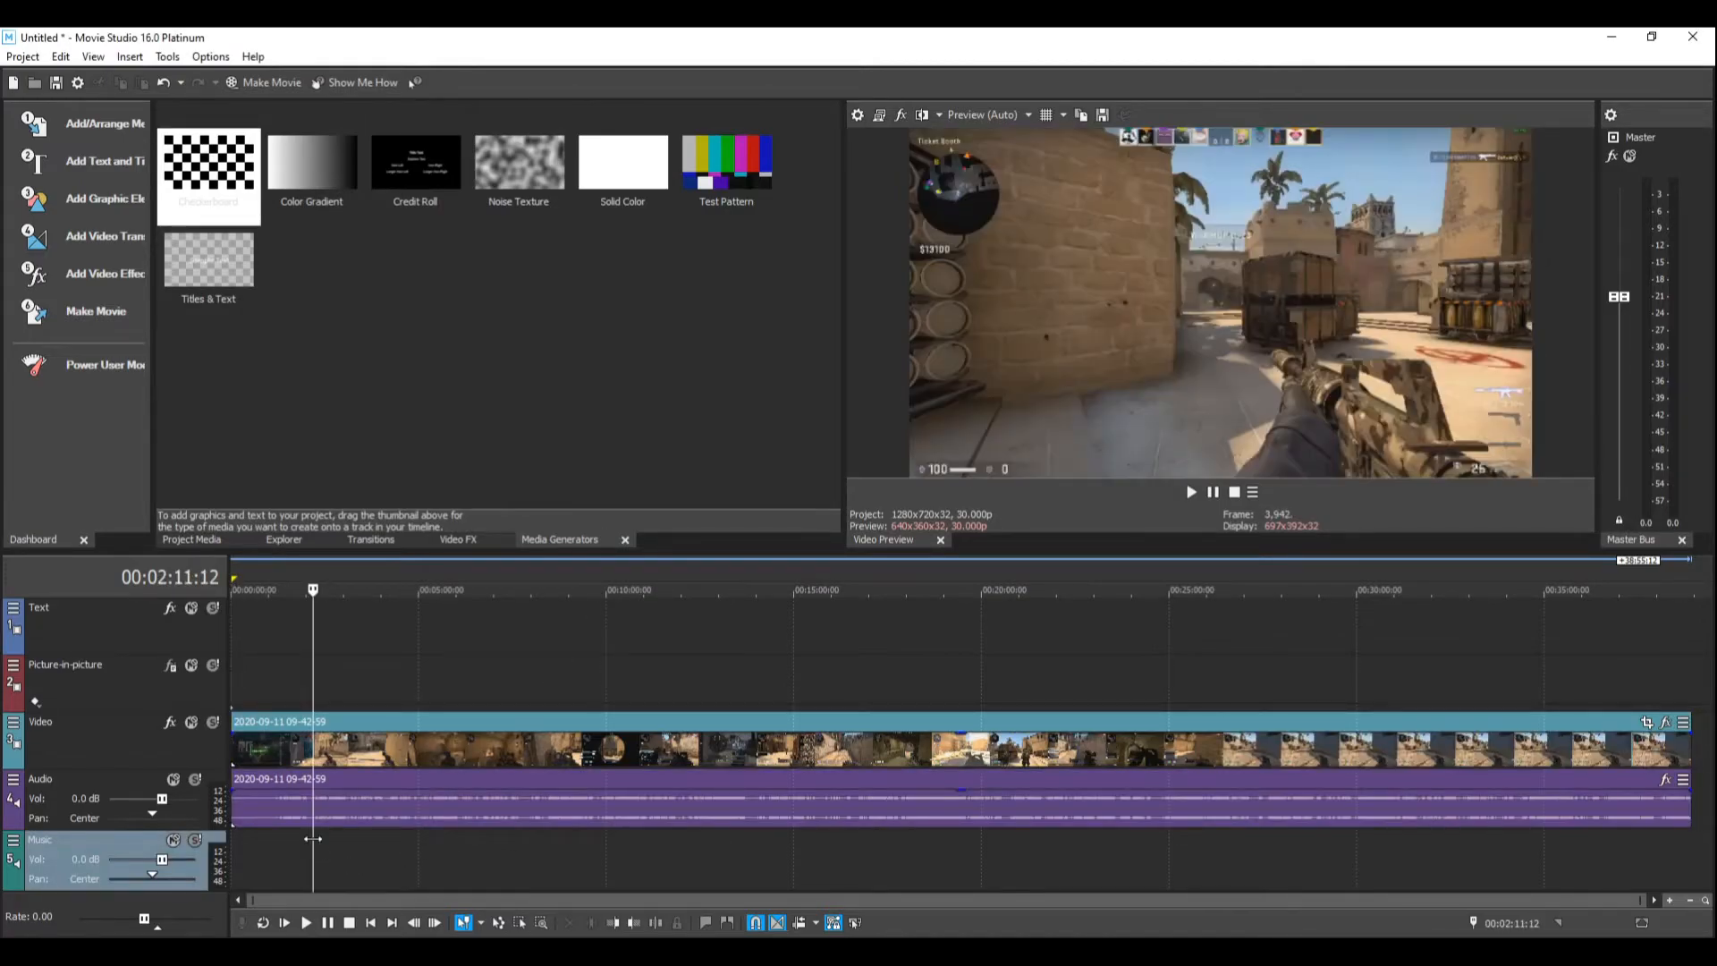
left_click(335, 841)
left_click_drag(335, 842, 364, 837)
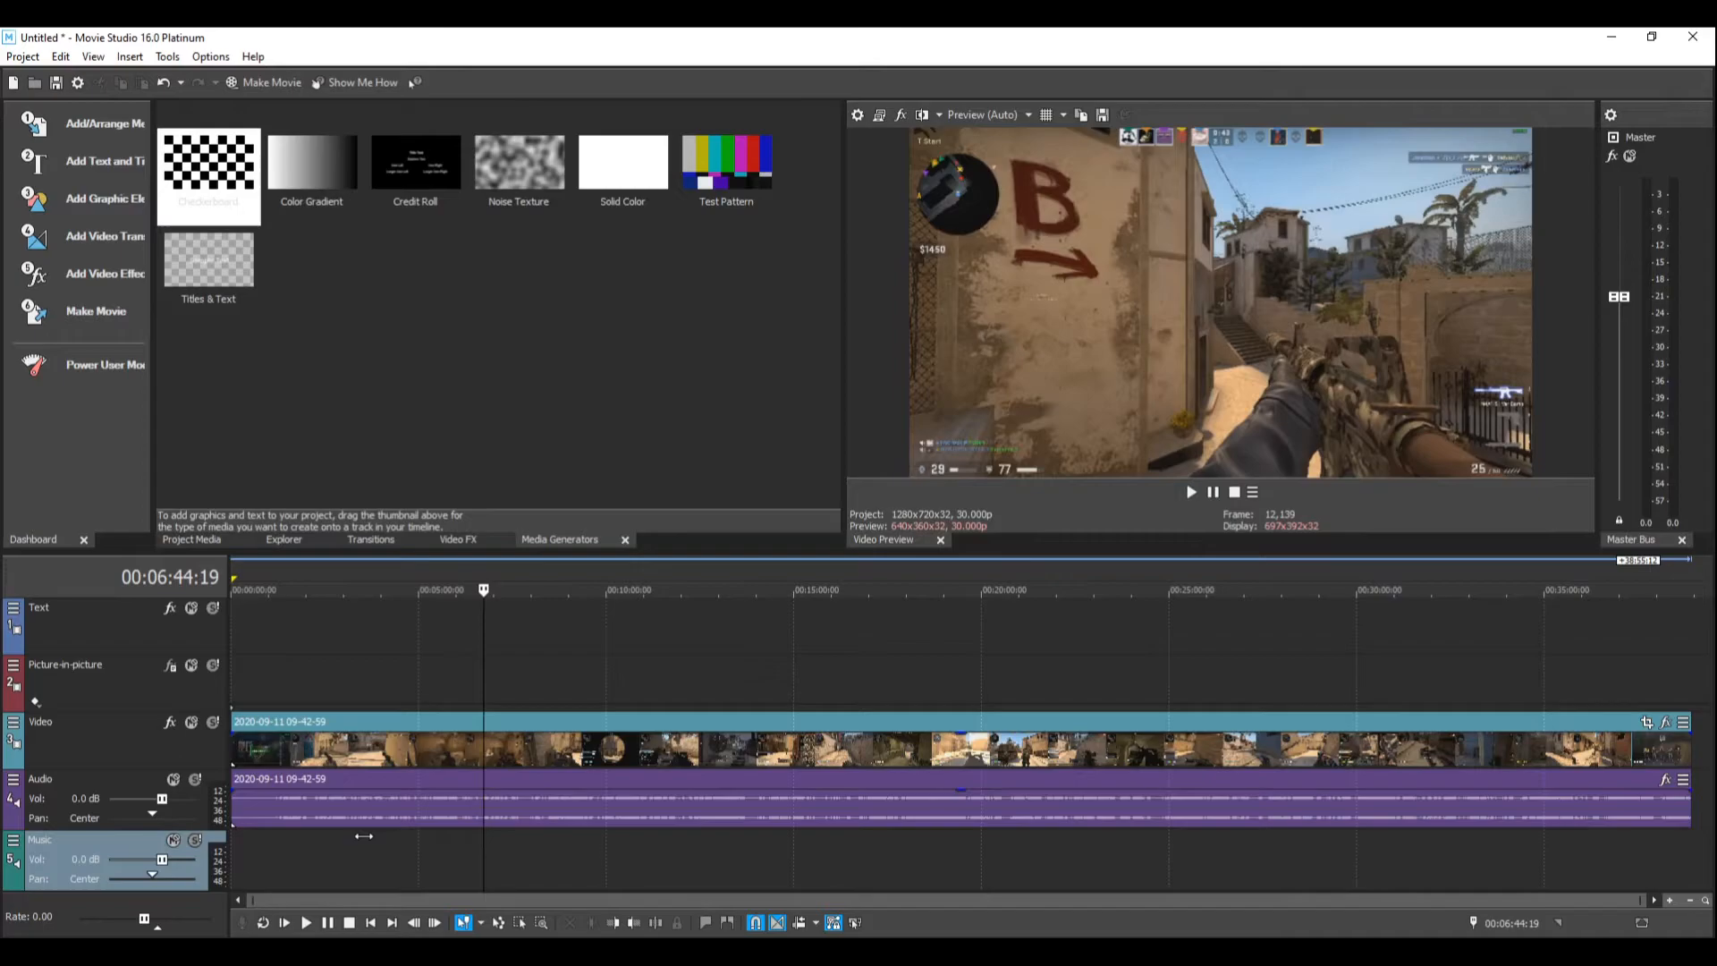
key("space")
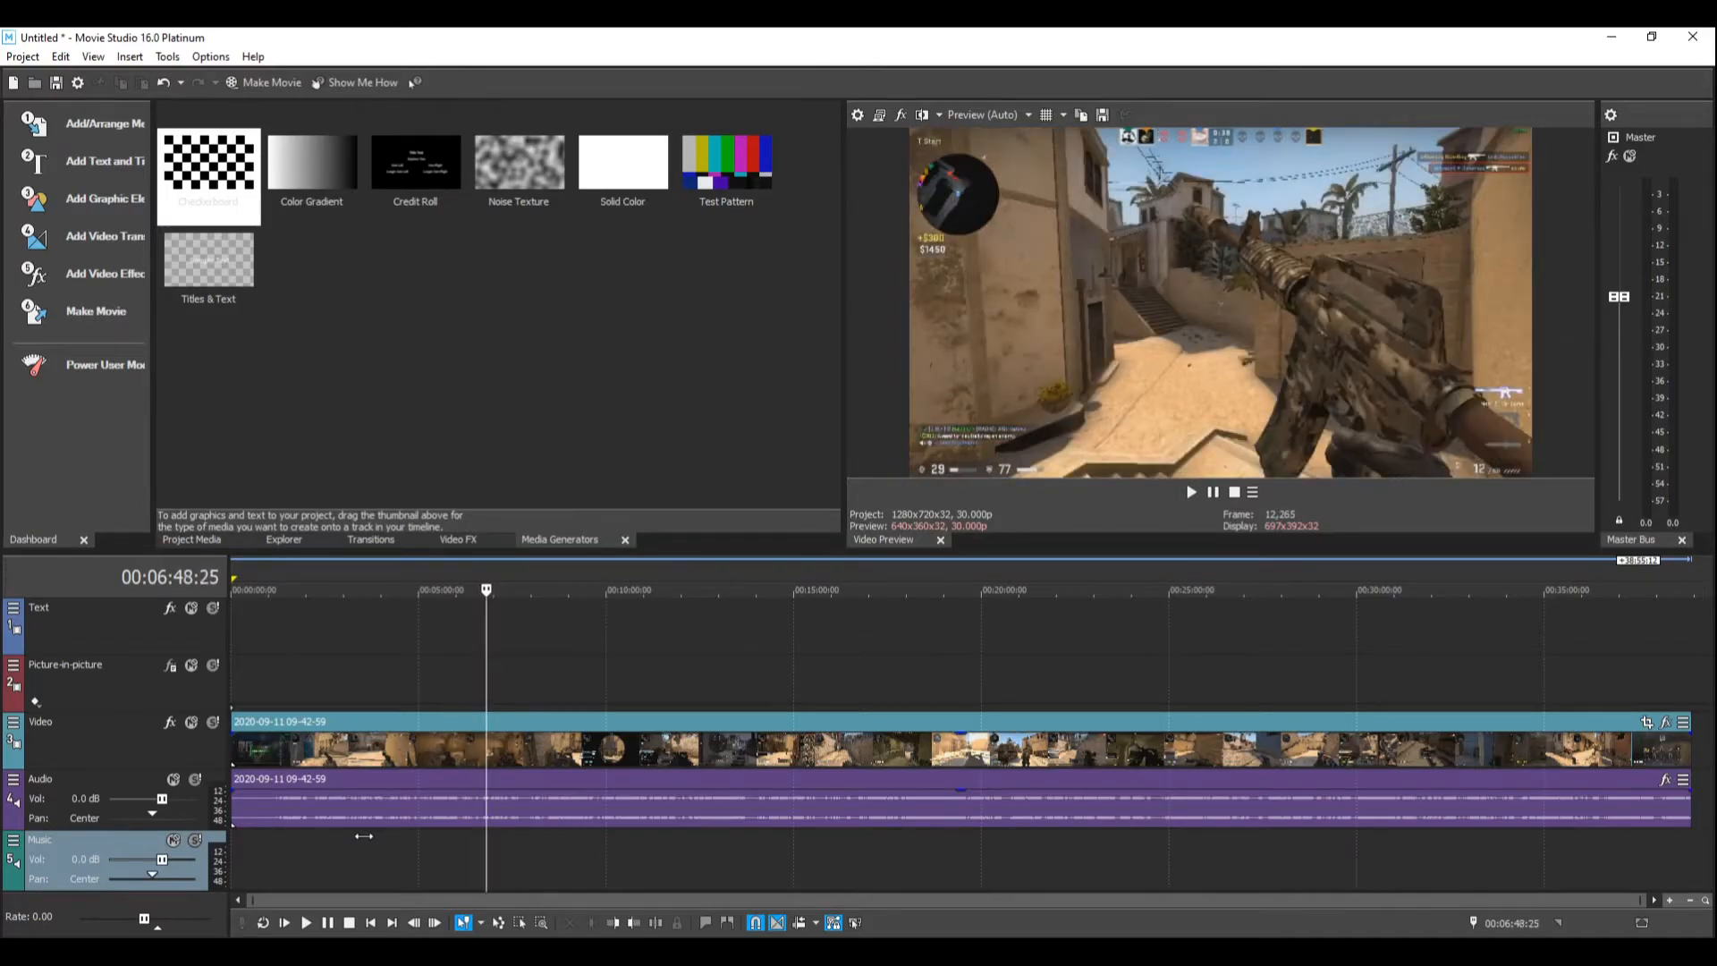
key("space")
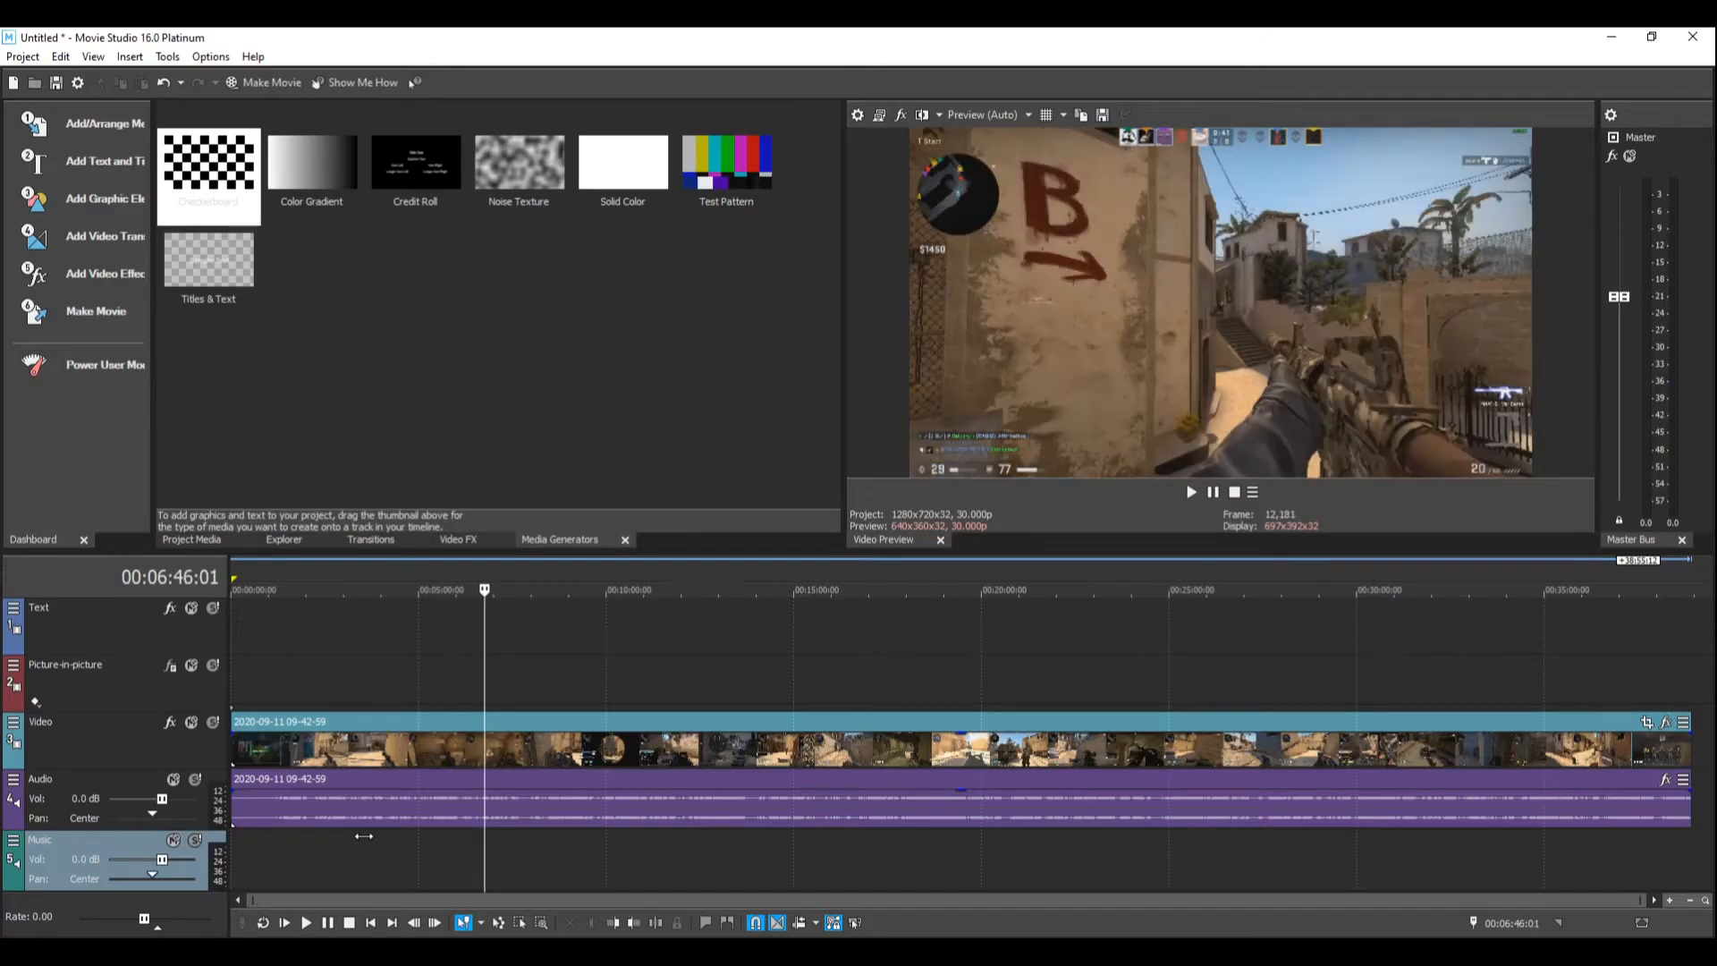
key("s")
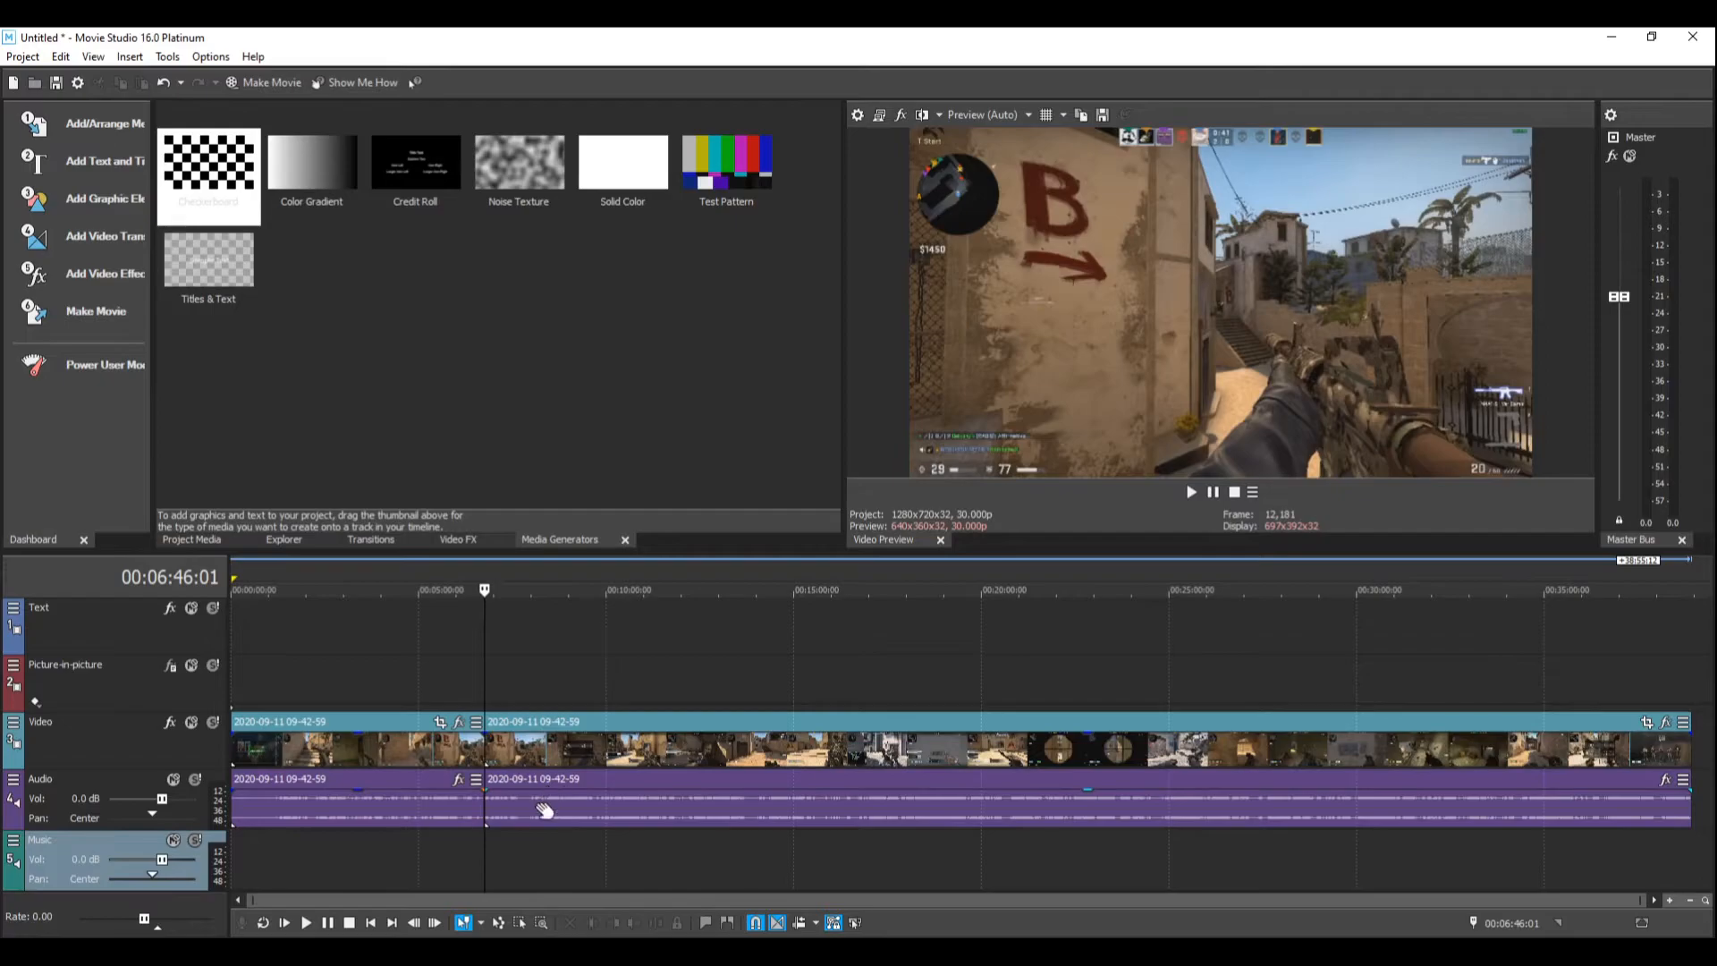
left_click_drag(524, 816, 652, 814)
left_click_drag(410, 814, 373, 817)
left_click_drag(683, 813, 548, 811)
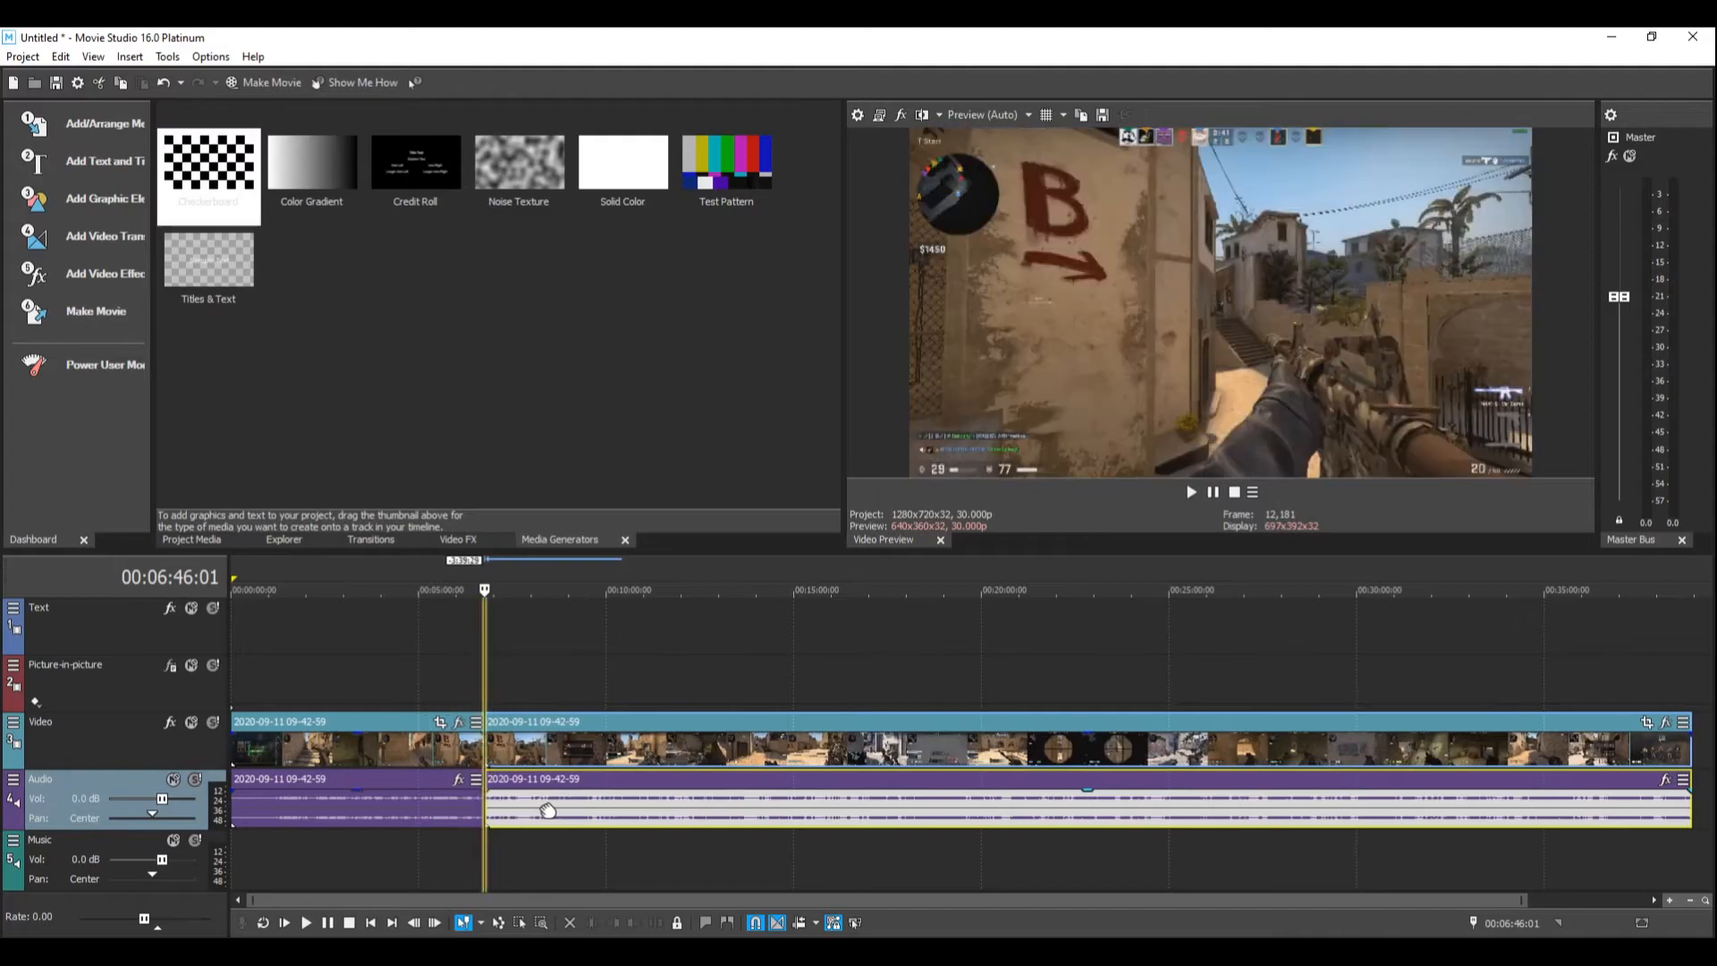
Step: Delete the section of video and audio before the split
left_click(421, 817)
key("Delete")
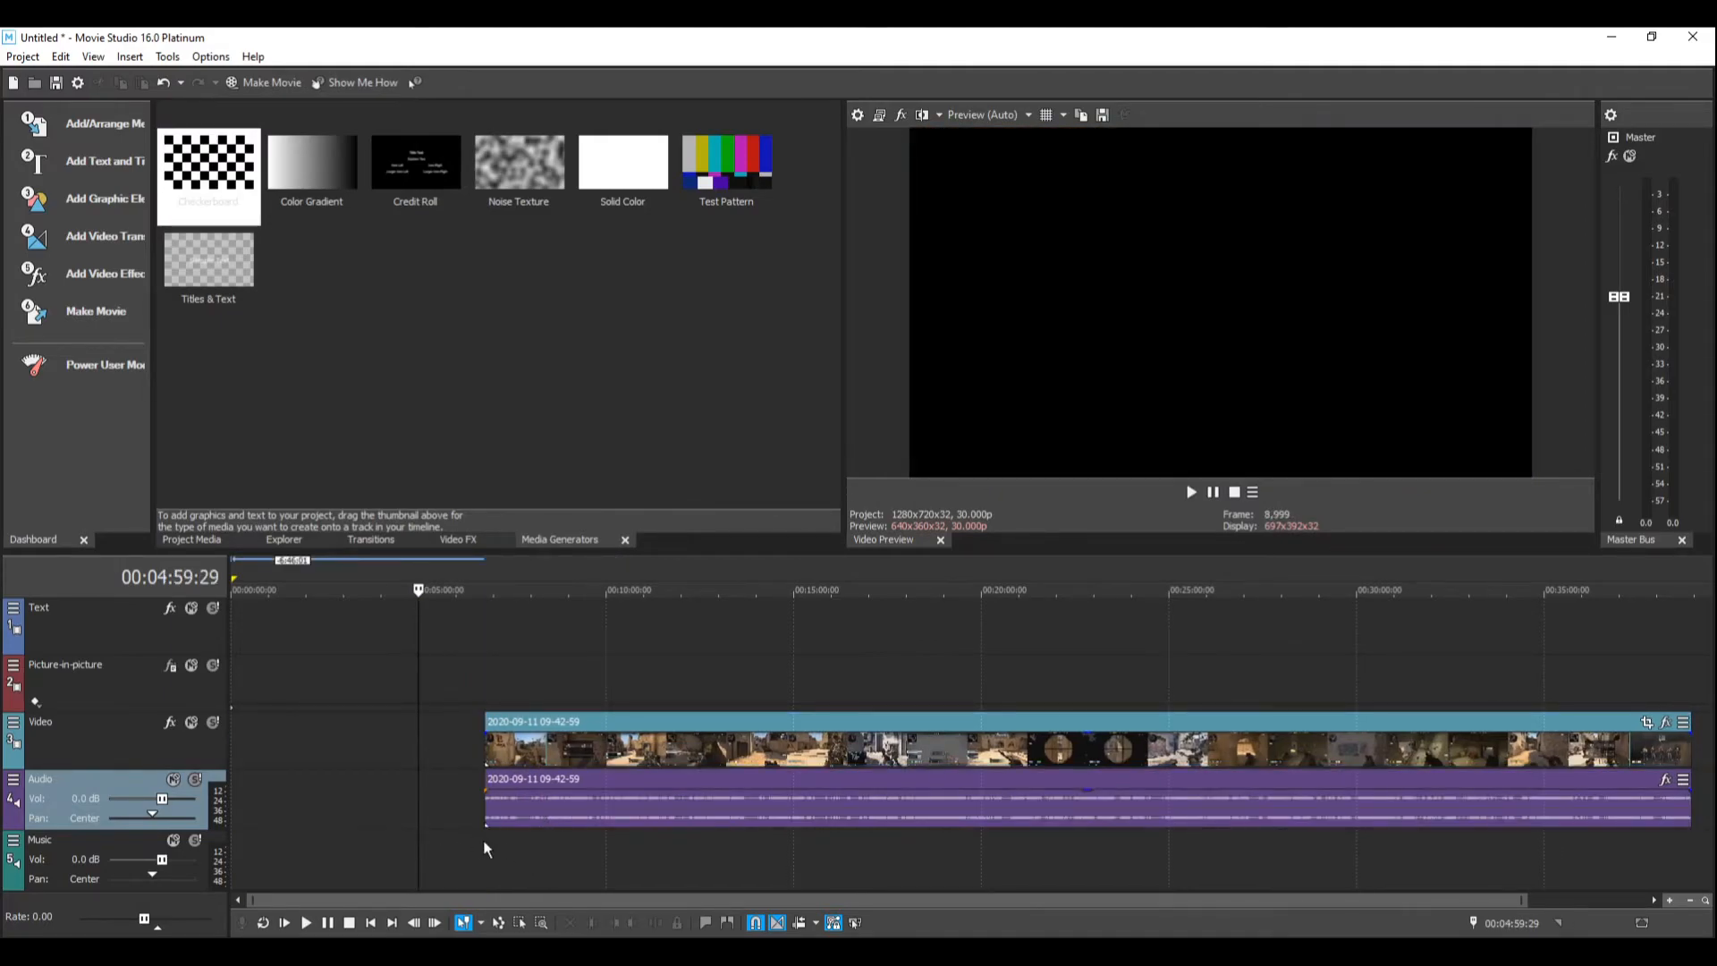
Step: Advance through the remaining footage to the end of the highlight and split the clip at 00:06:50:00
left_click(485, 844)
scroll(485, 844, "up", 3)
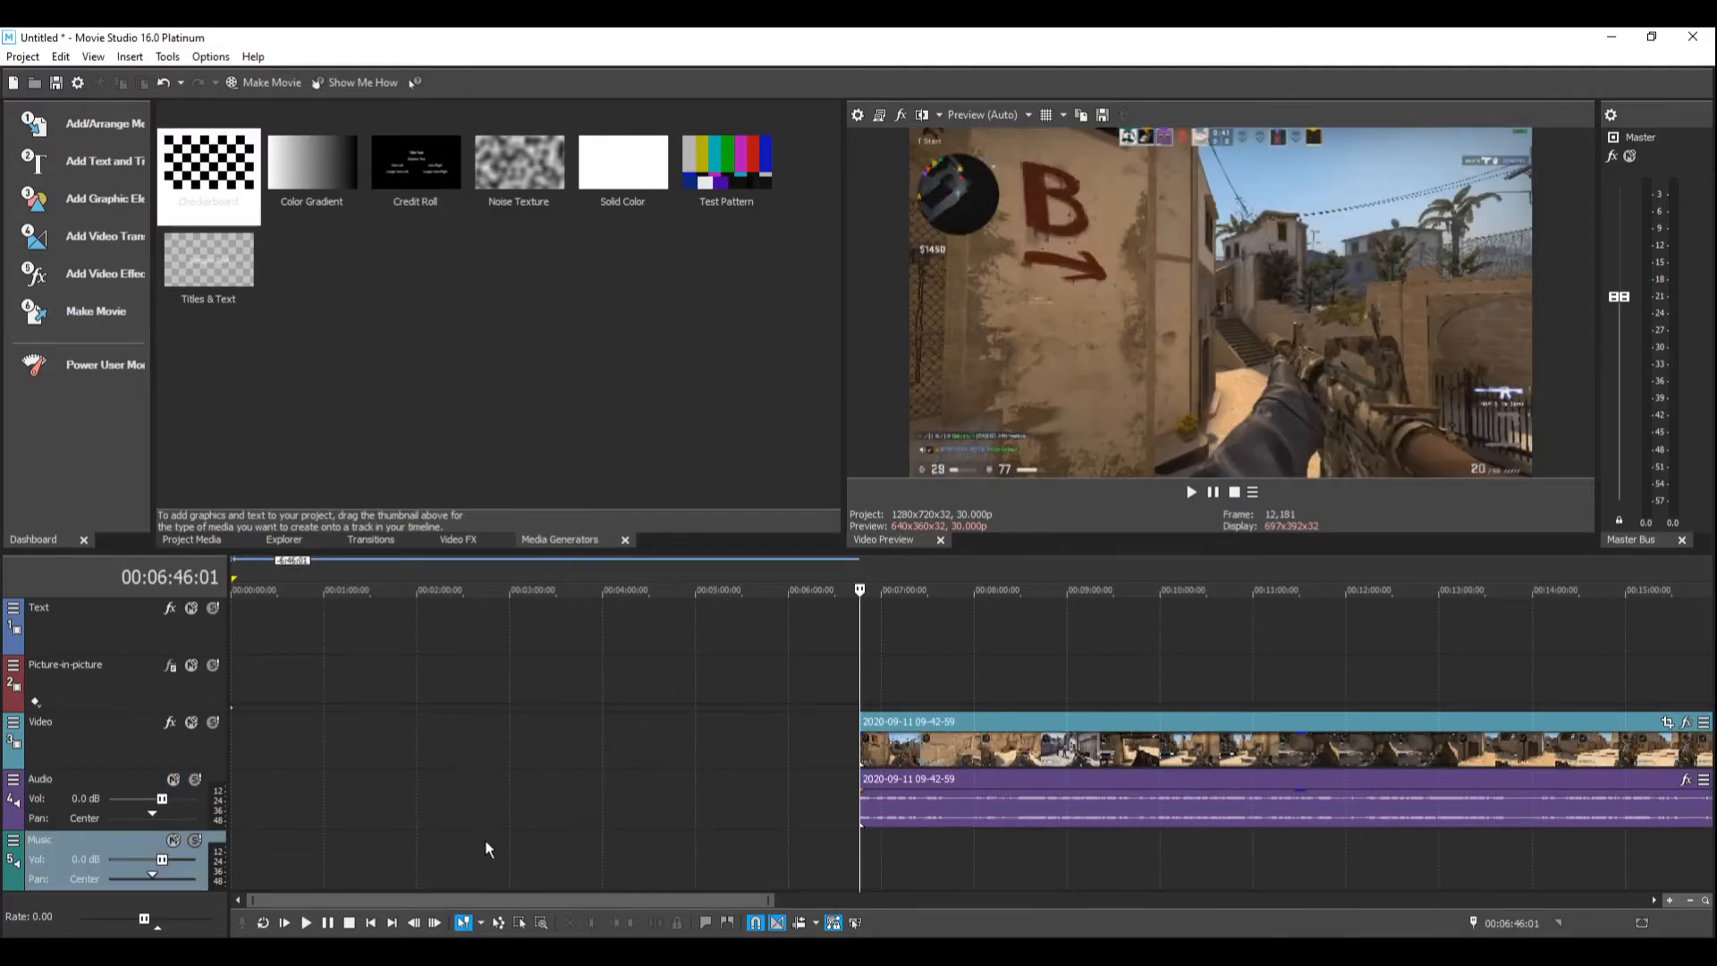
key("Right")
key("Right")
key("Right")
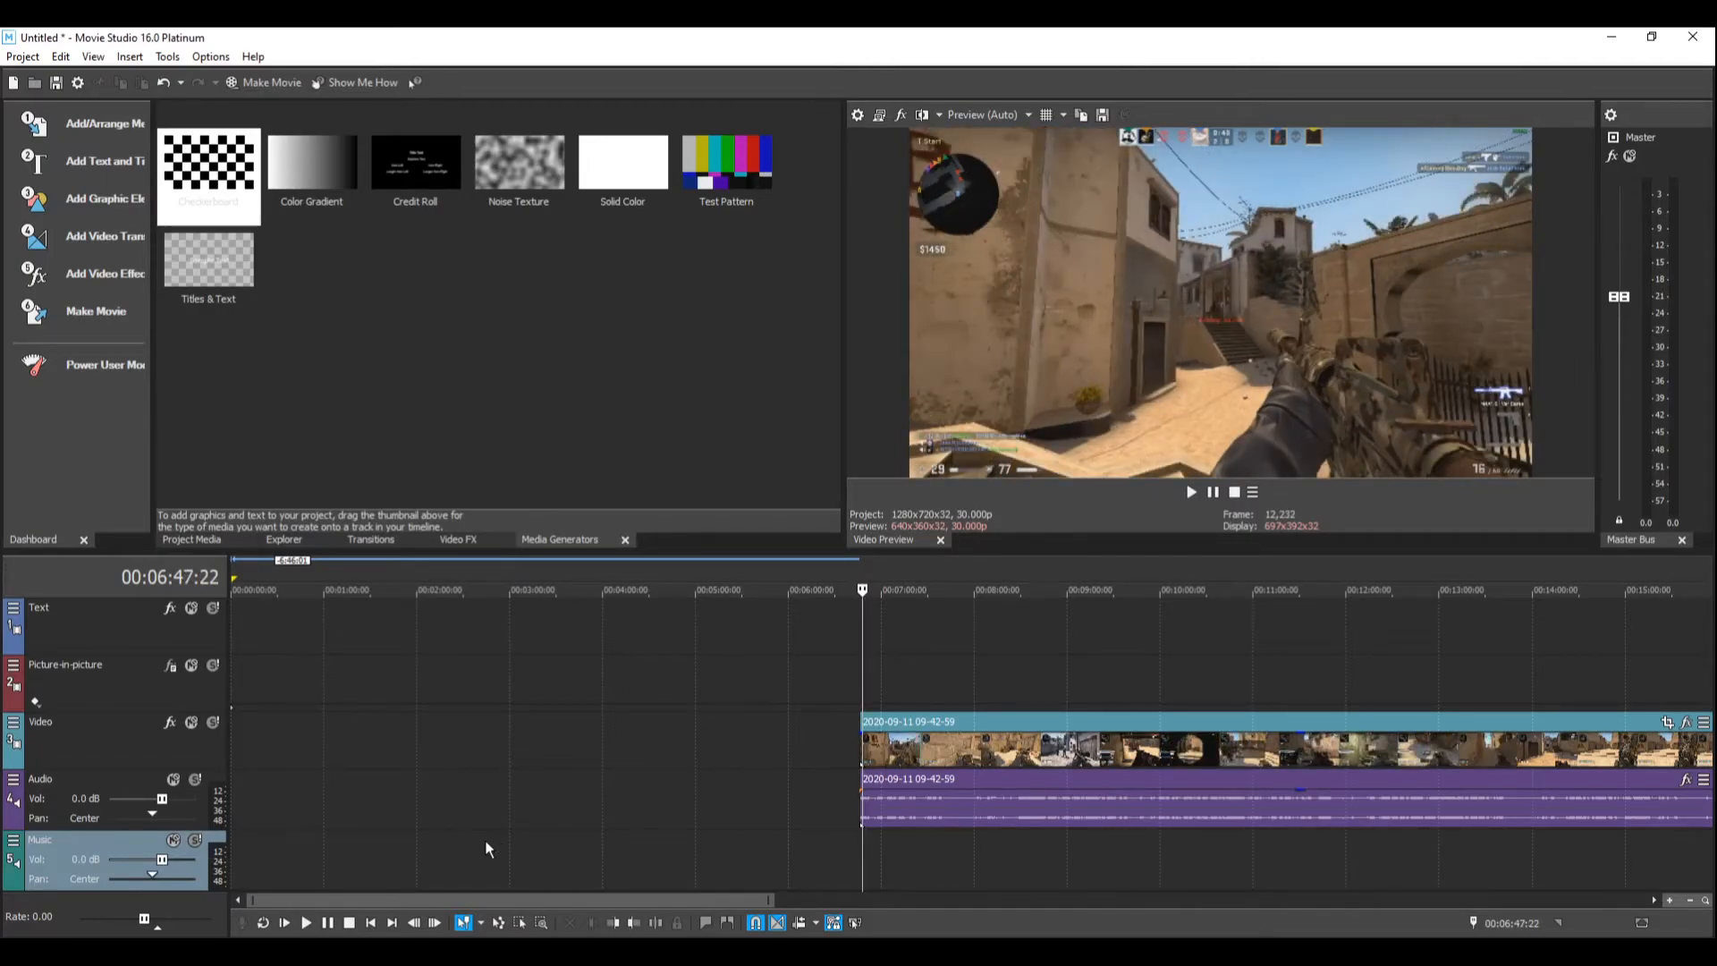
key("Right")
key("Right")
key("Right")
key("Right")
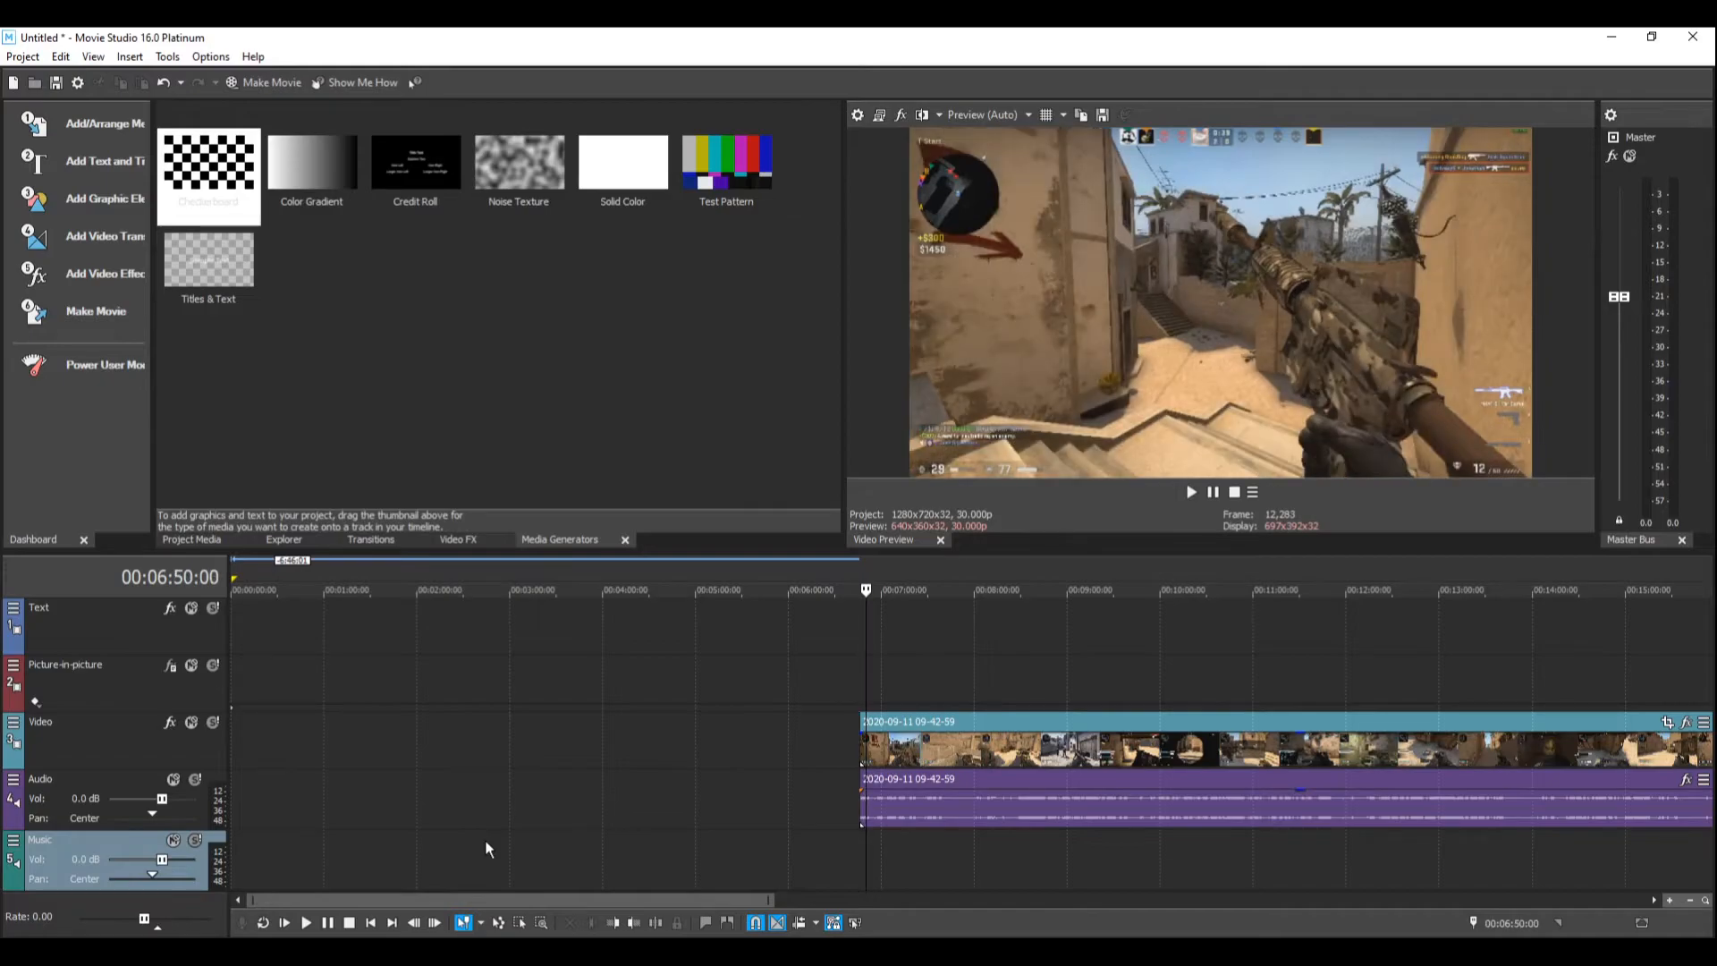
scroll(533, 829, "up", 1)
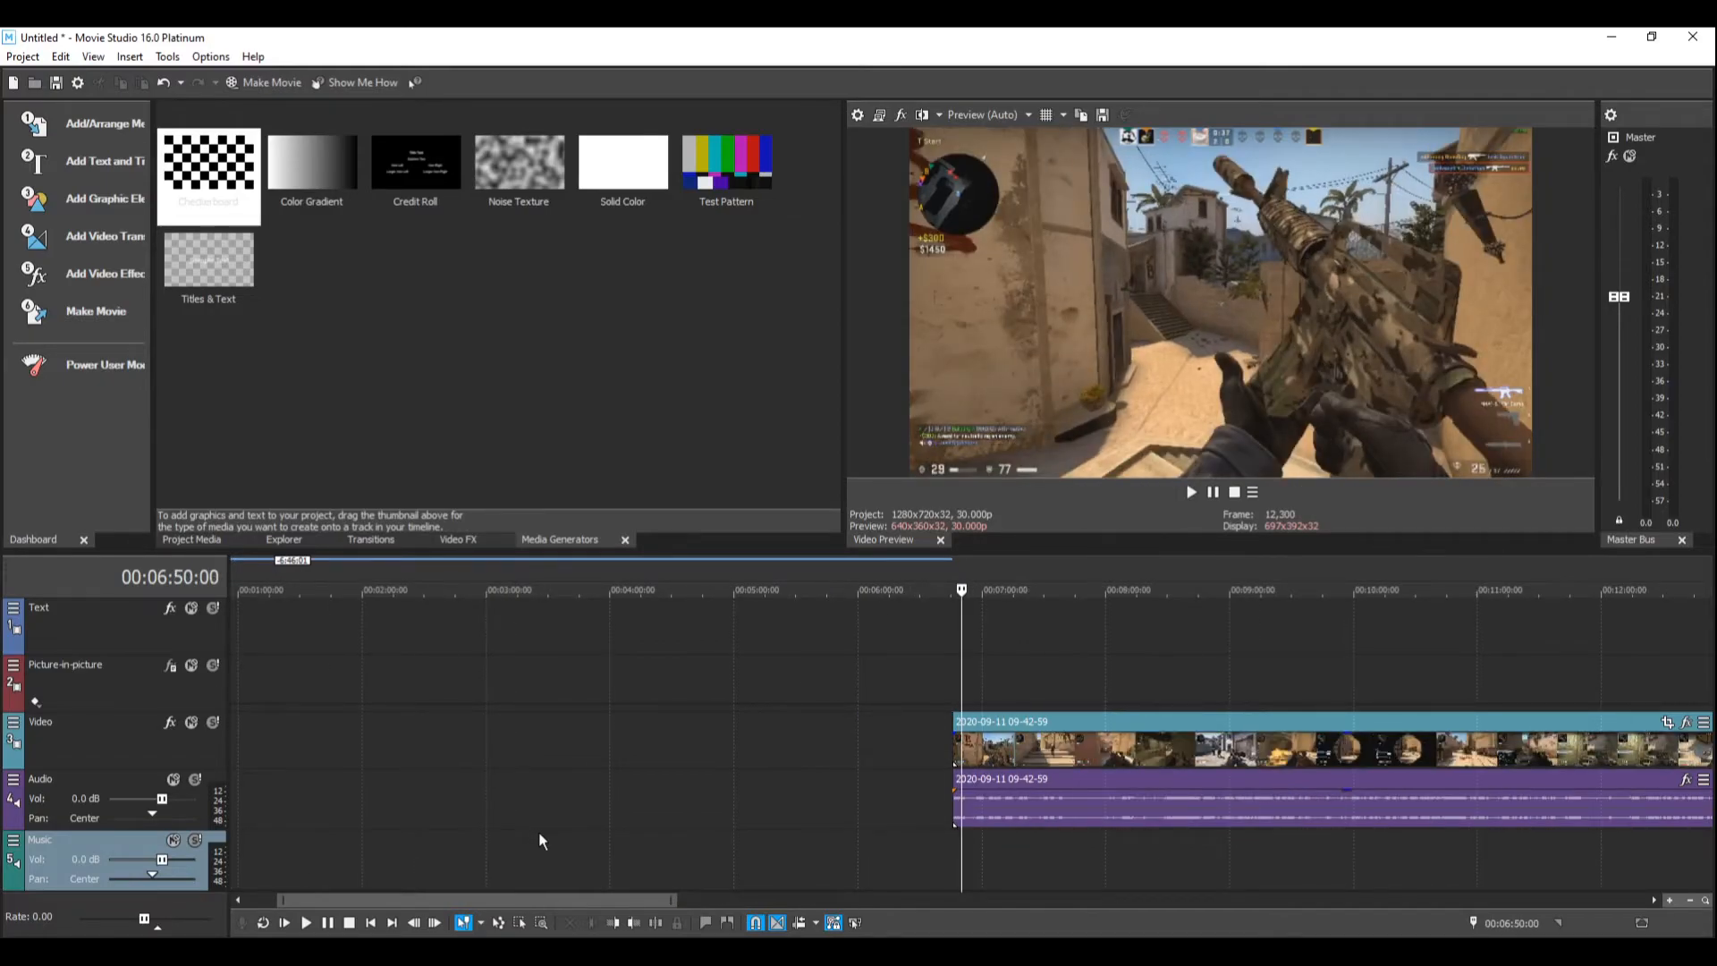
left_click(957, 809)
Step: Move the short highlight clip to the very start of the timeline, separate from the long remaining footage
left_click_drag(960, 810, 255, 811)
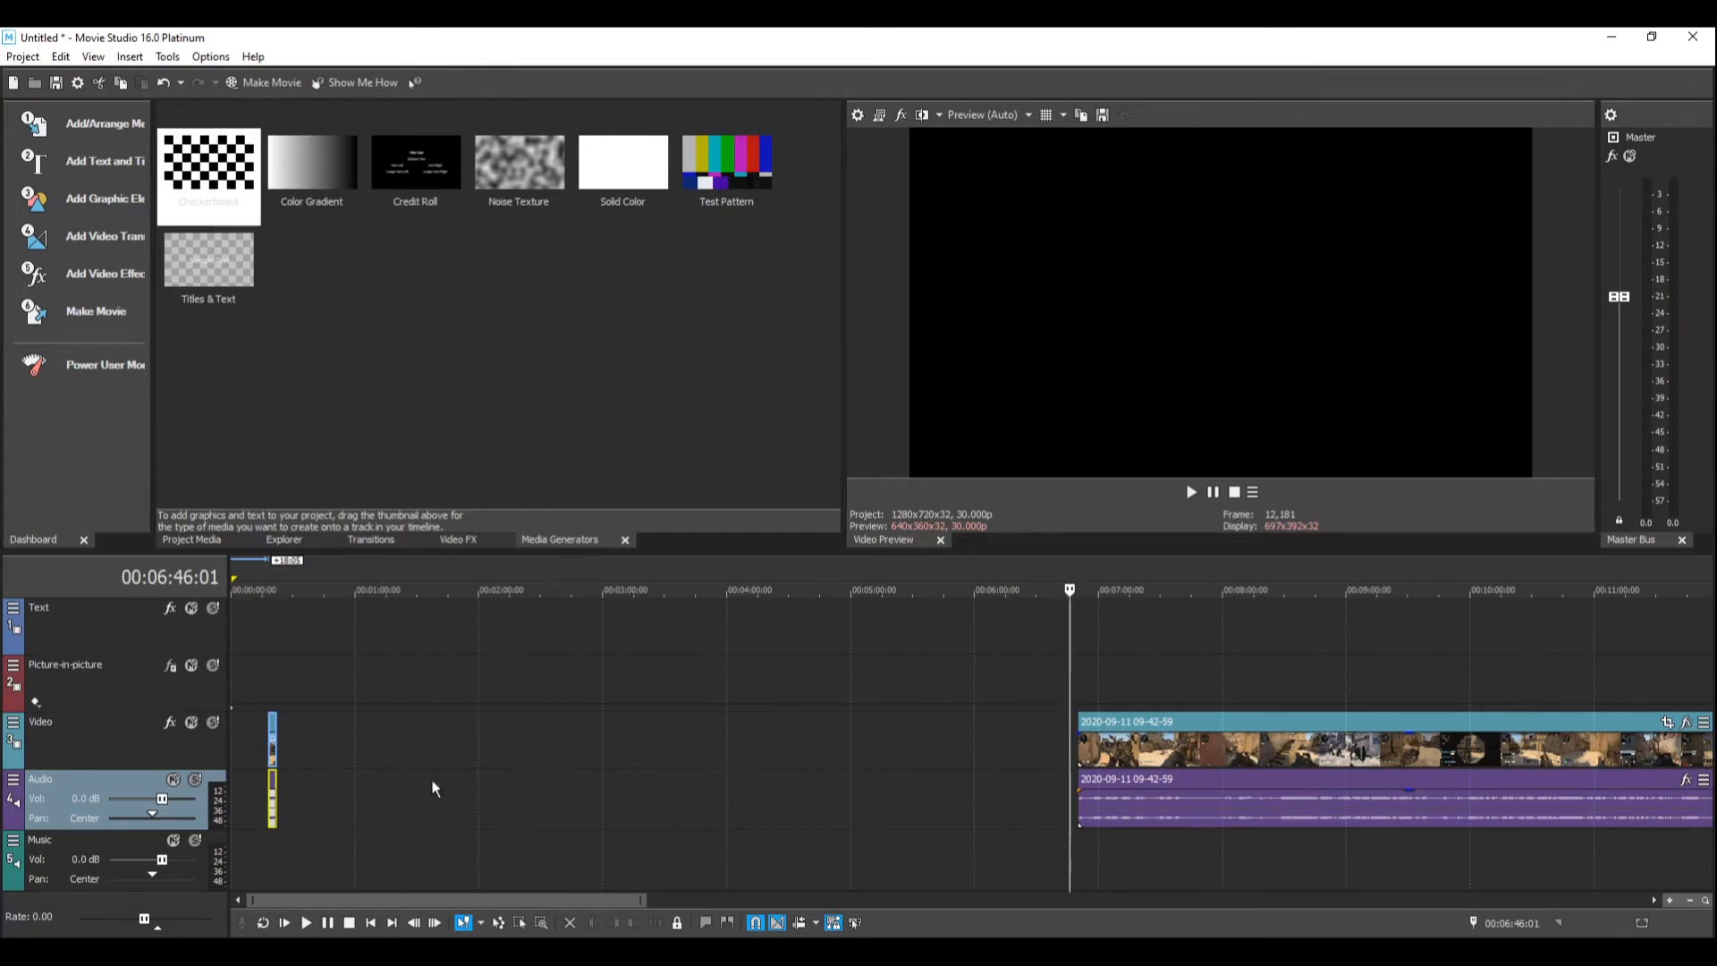
left_click_drag(1095, 791, 711, 856)
left_click(704, 851)
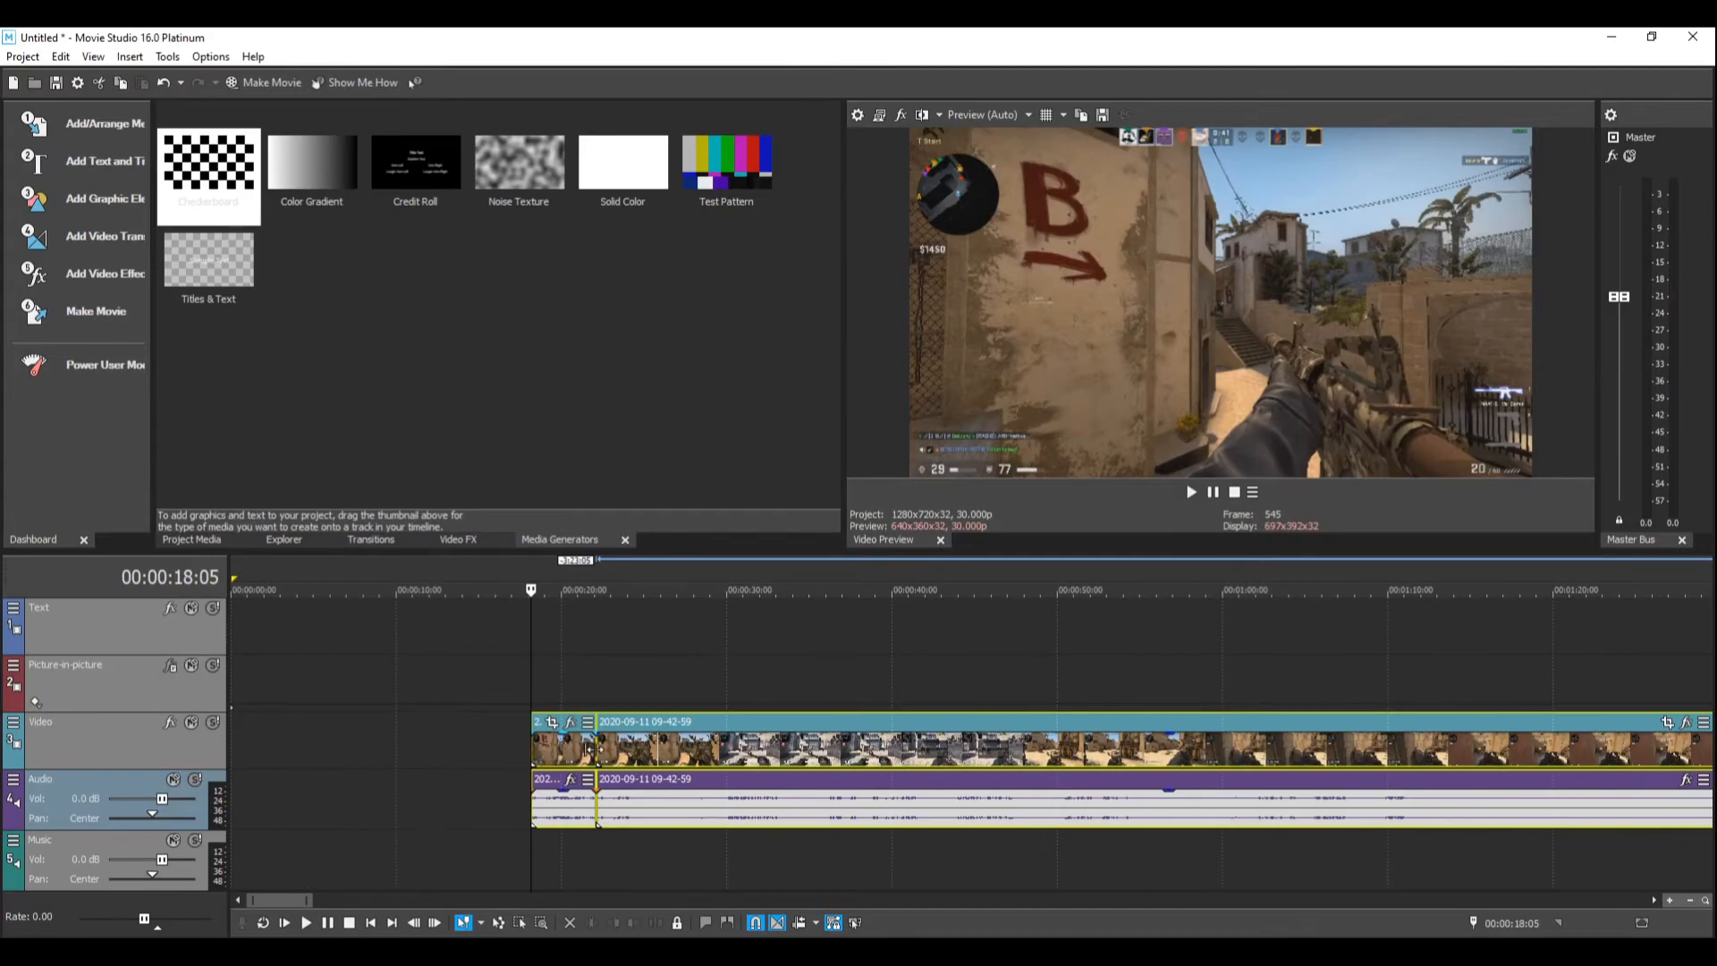
left_click_drag(574, 753, 272, 754)
Step: Delete the long leftover clip after the highlight from the Video and Audio tracks
left_click(474, 855)
left_click_drag(381, 820, 474, 817)
key("Delete")
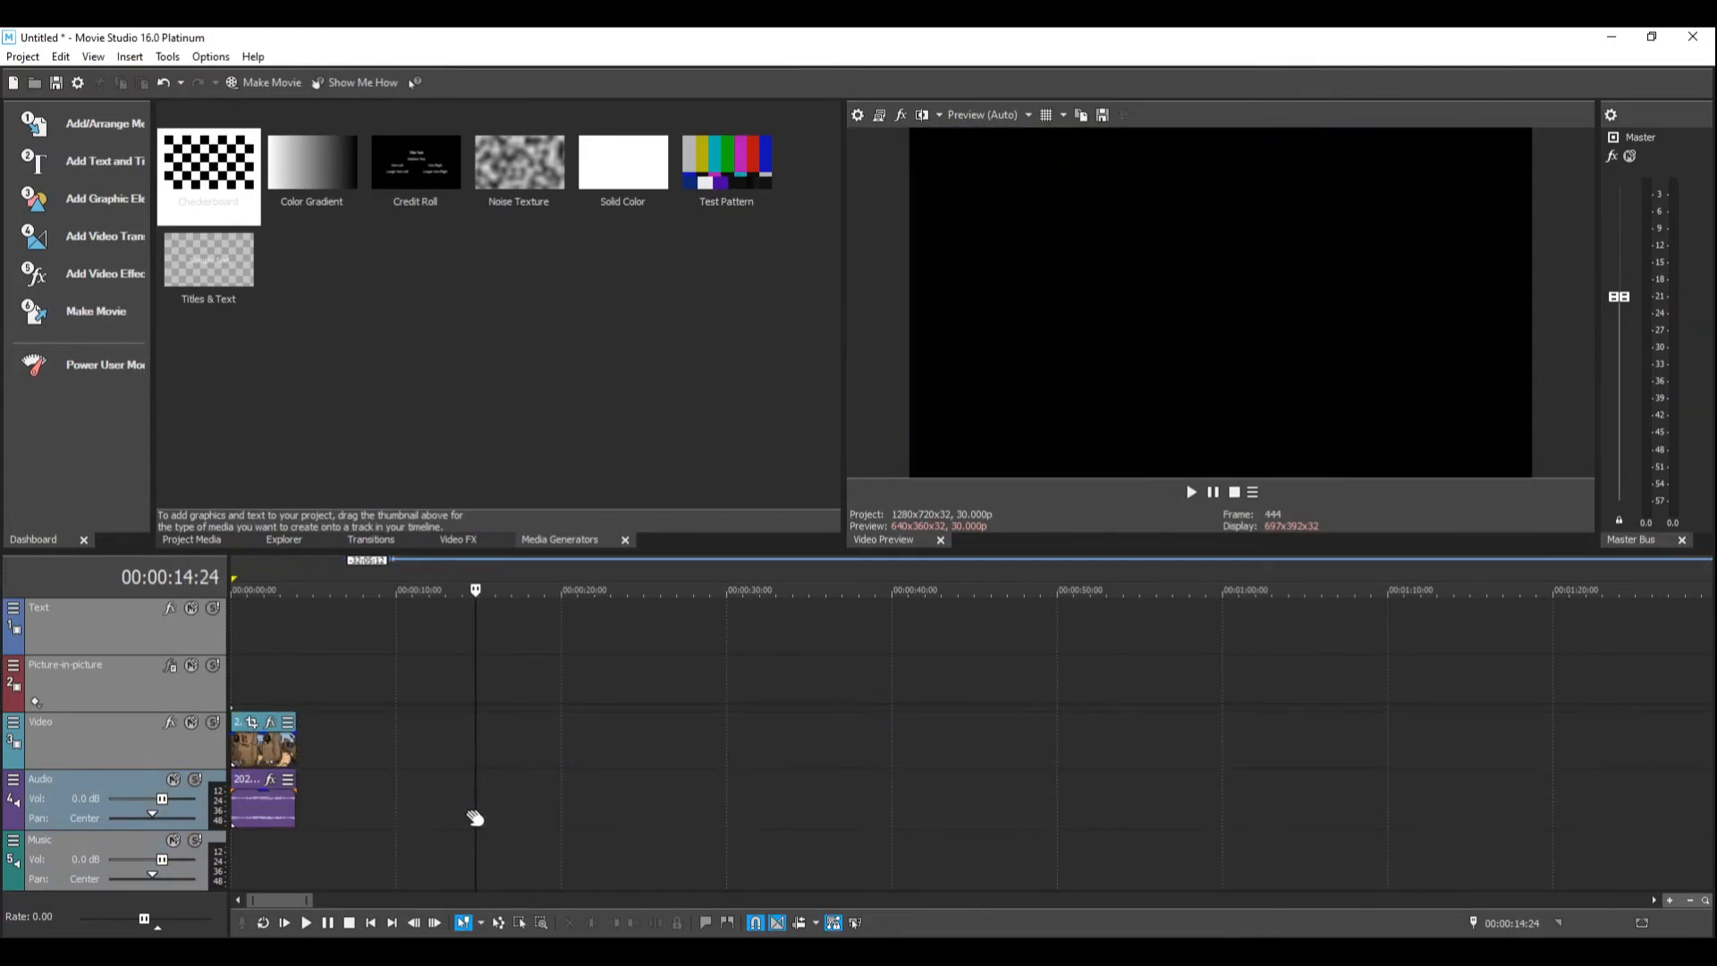
Step: Render the highlight as Untitled.mp4 in MAGIX AVC/AAC MP4 format with the Internet HD 1080p 59.94 fps template, and close the completion dialog
left_click(248, 805)
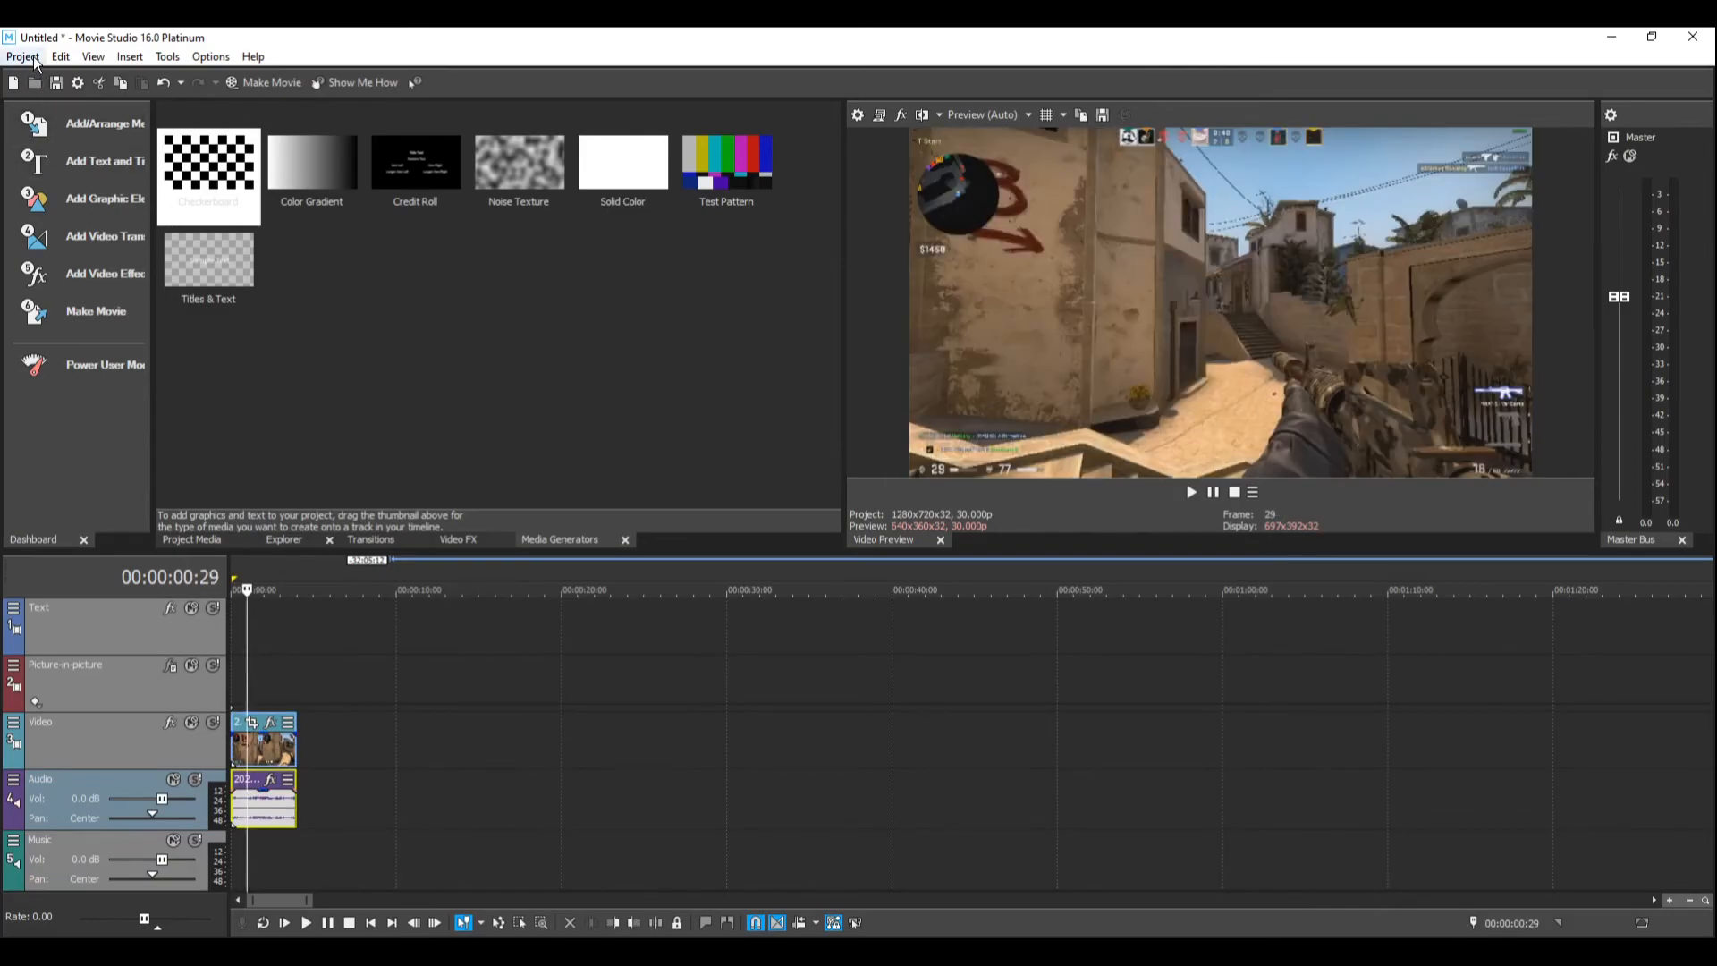
left_click(26, 57)
left_click(44, 229)
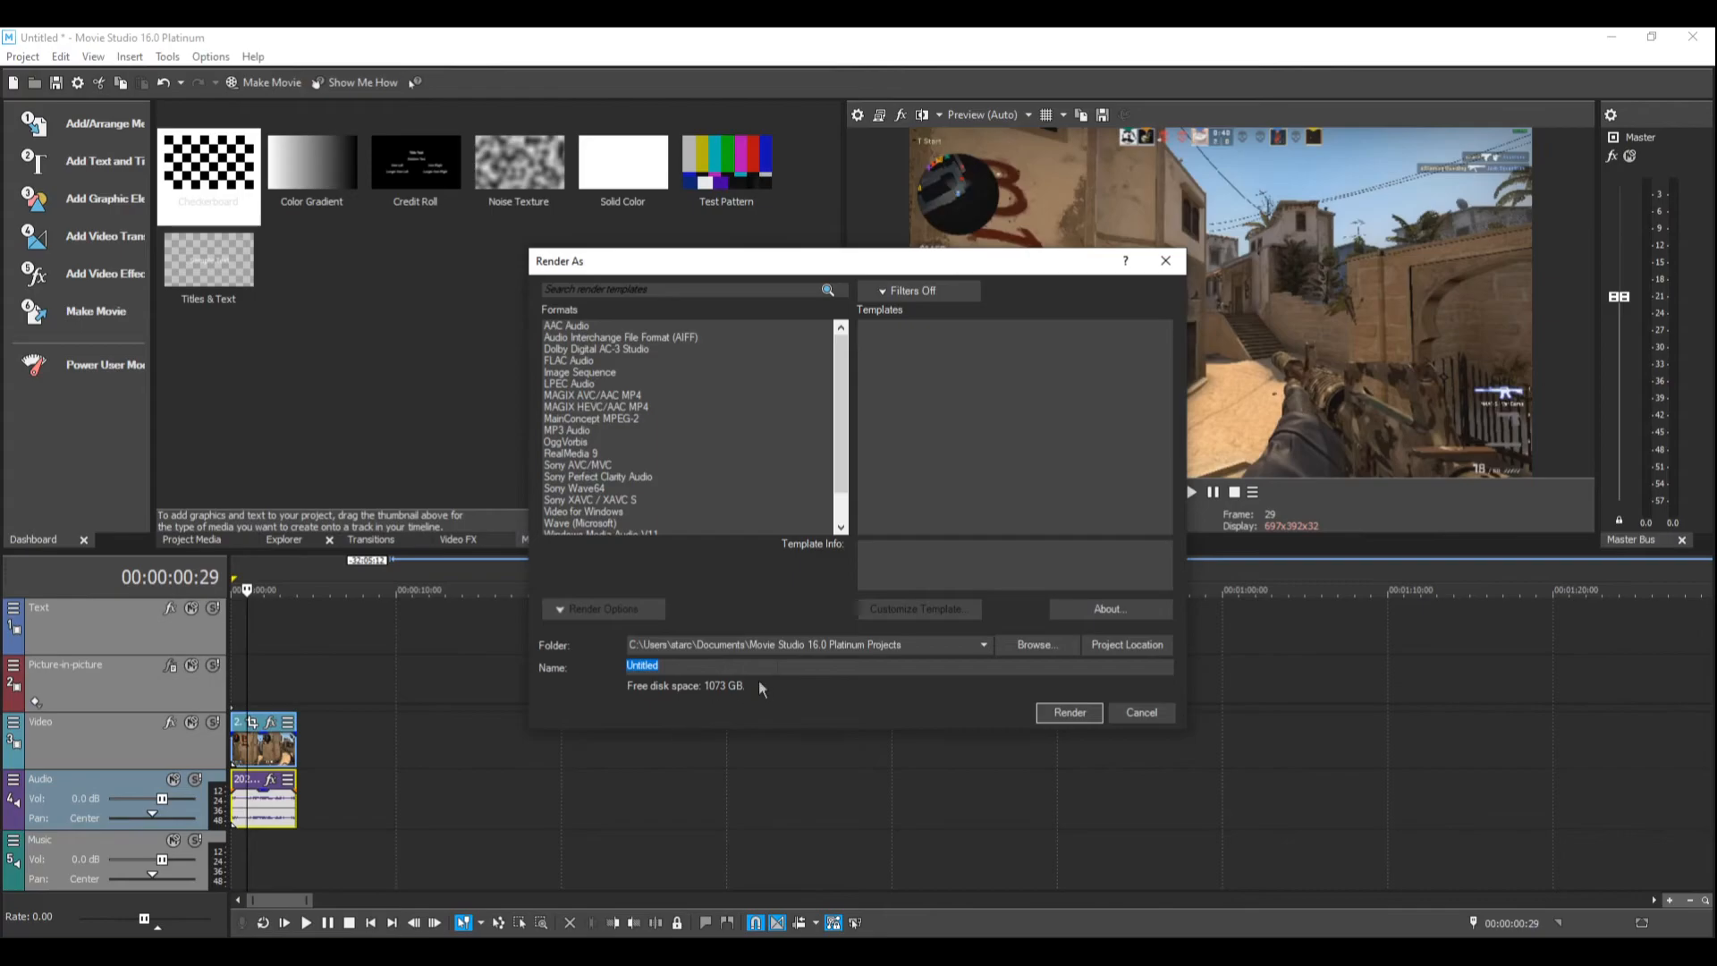
left_click(597, 399)
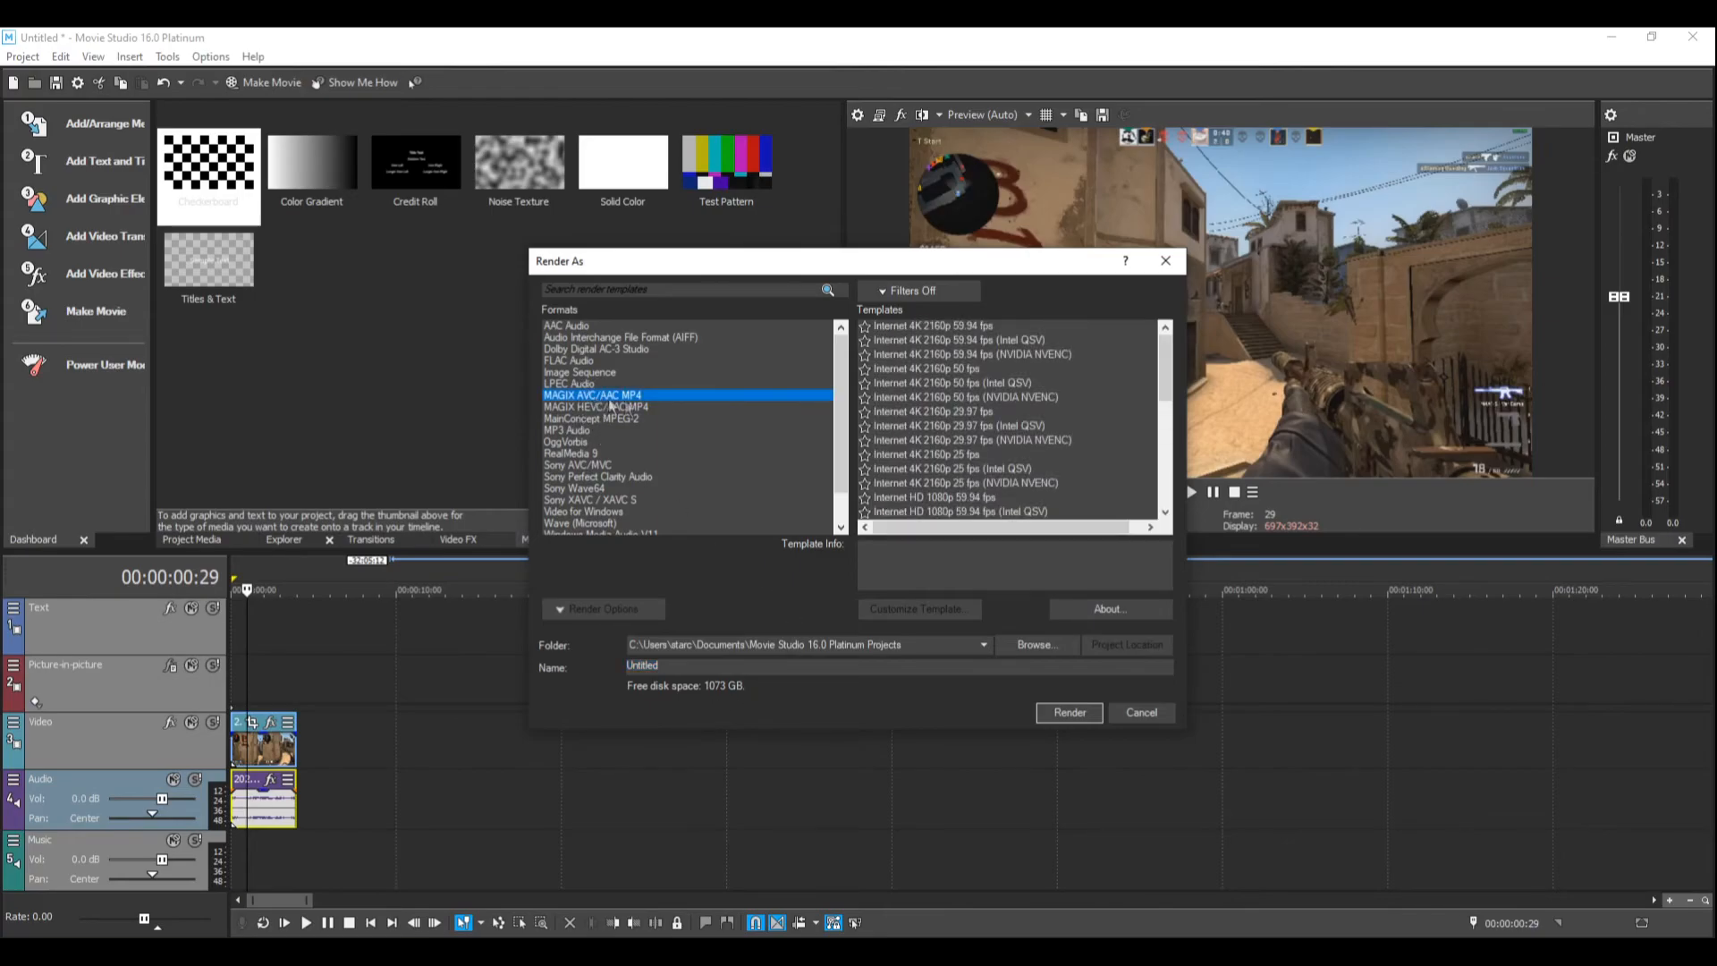
scroll(1024, 442, "down", 2)
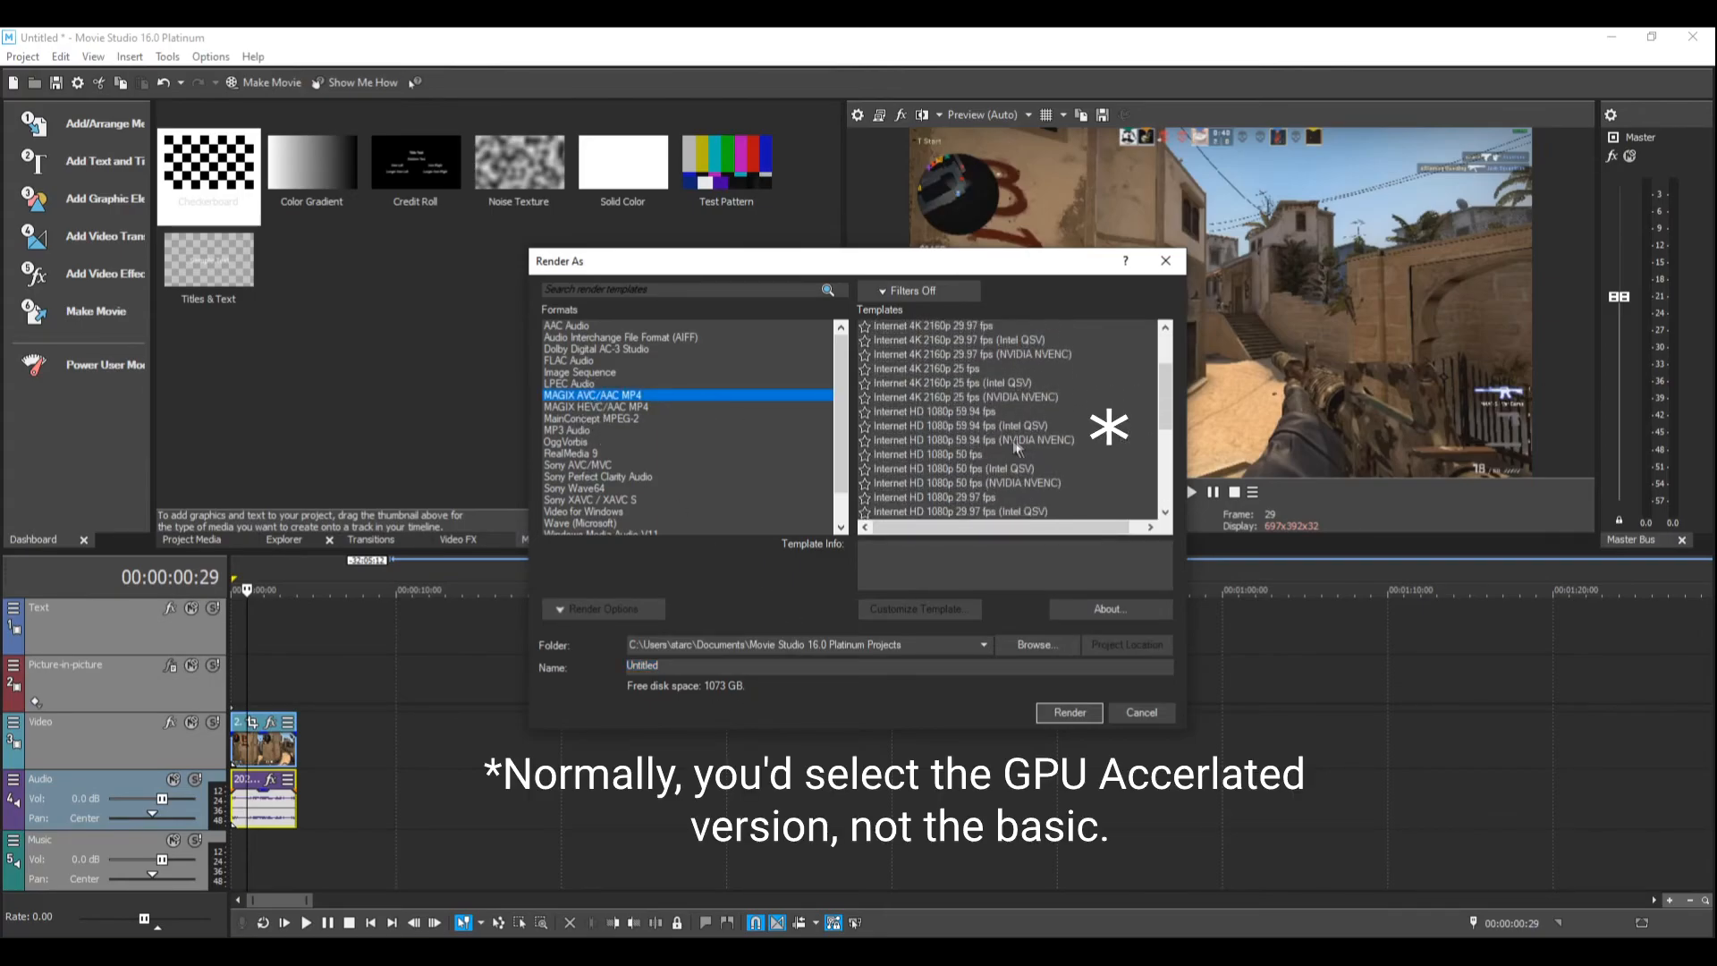
left_click(958, 413)
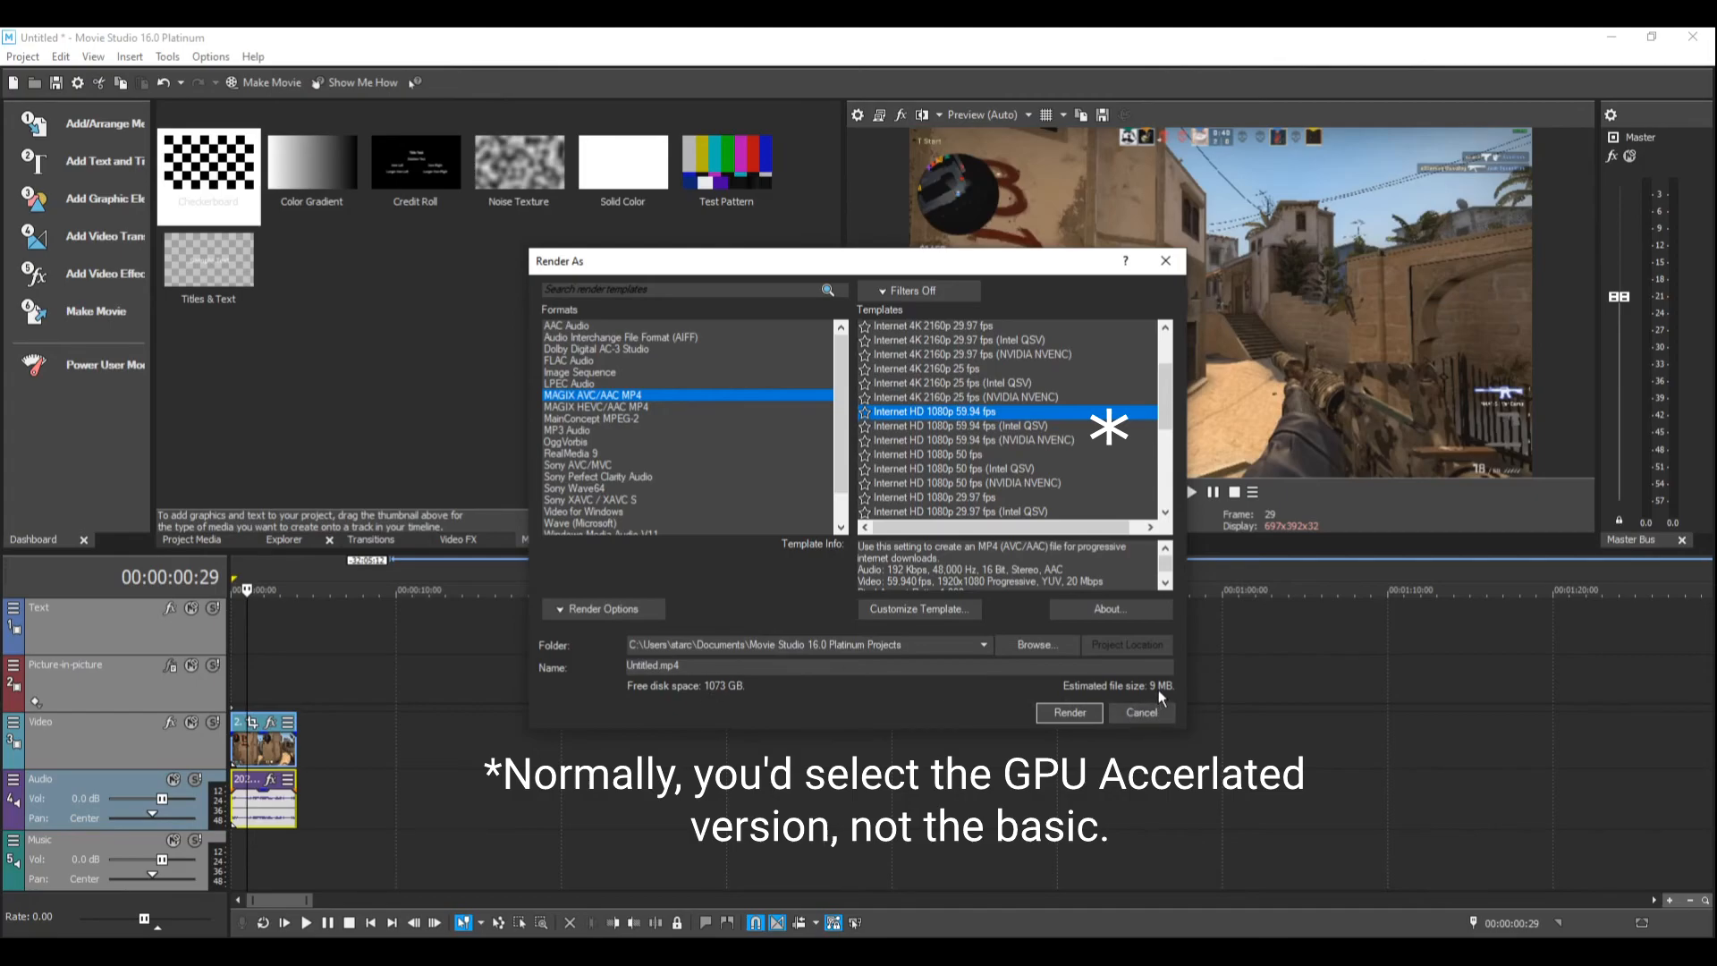
left_click(1068, 712)
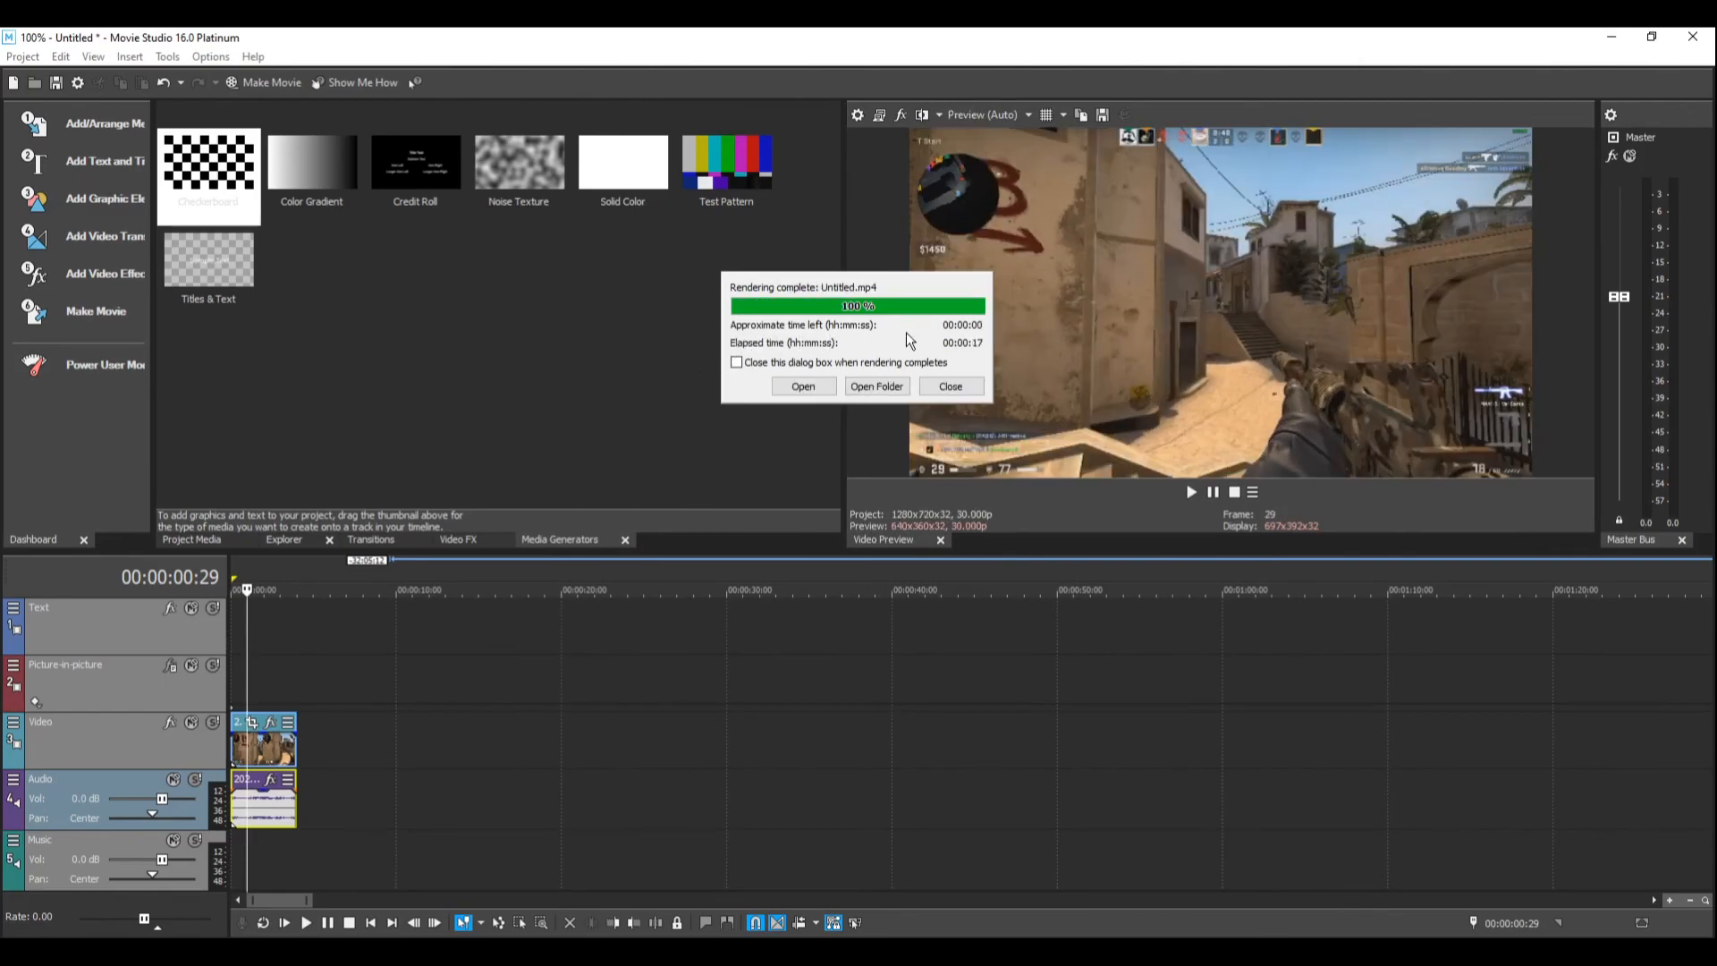
left_click(951, 386)
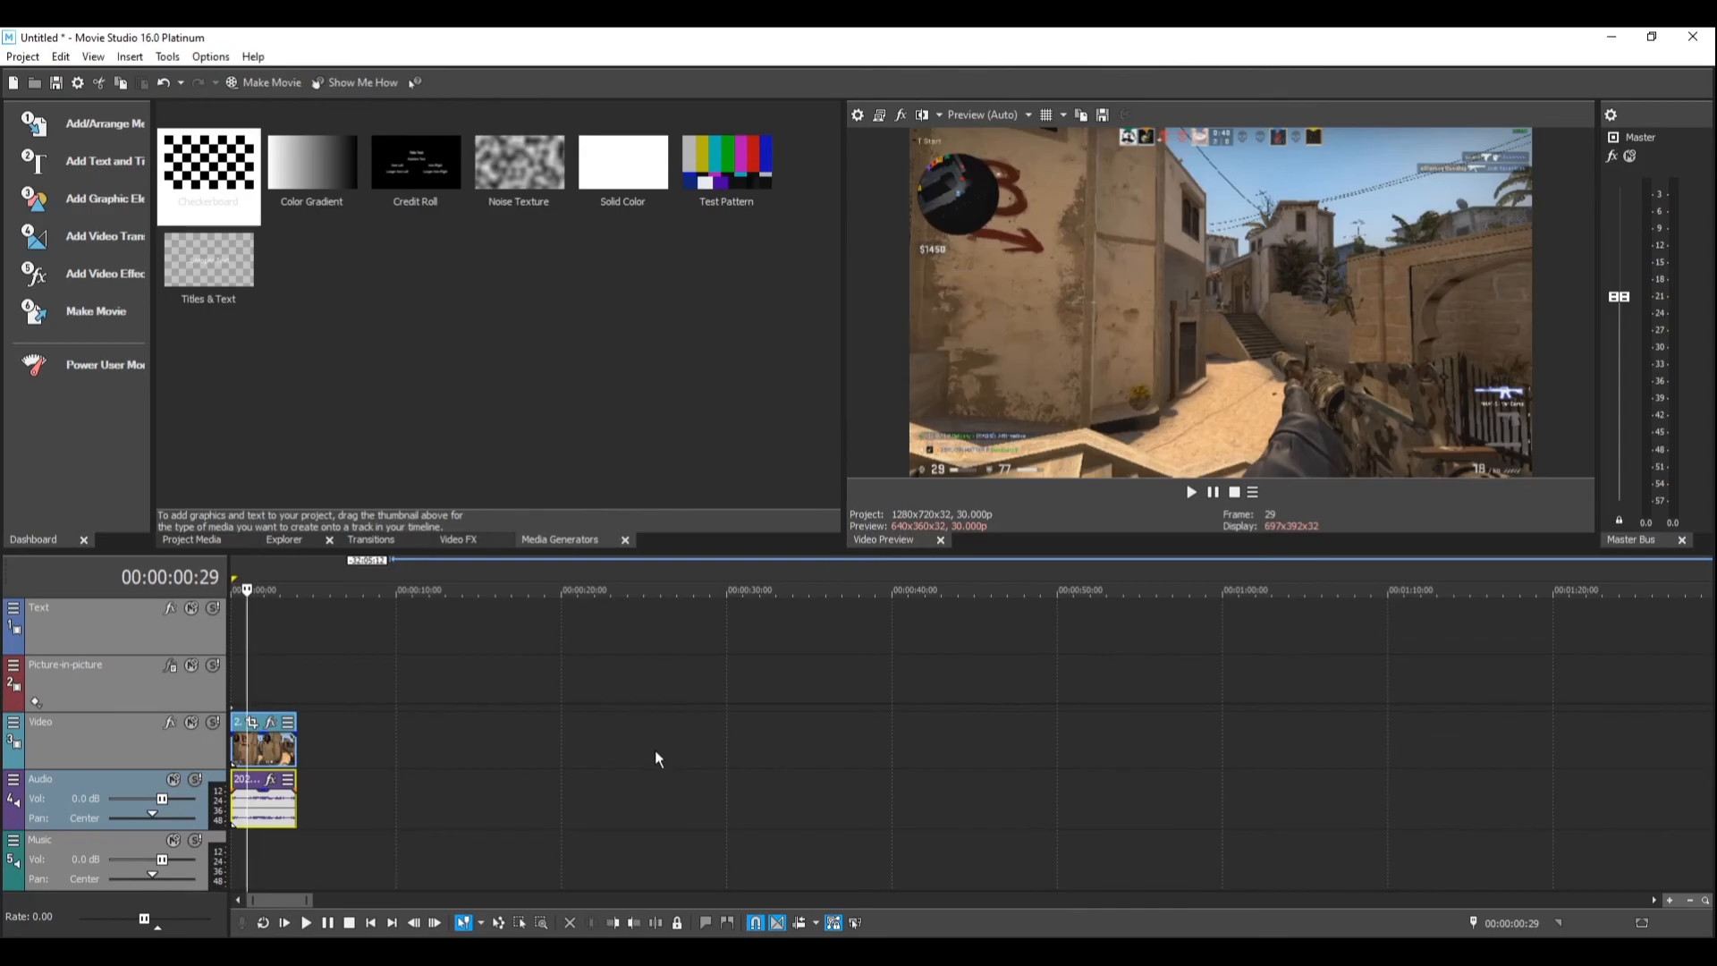